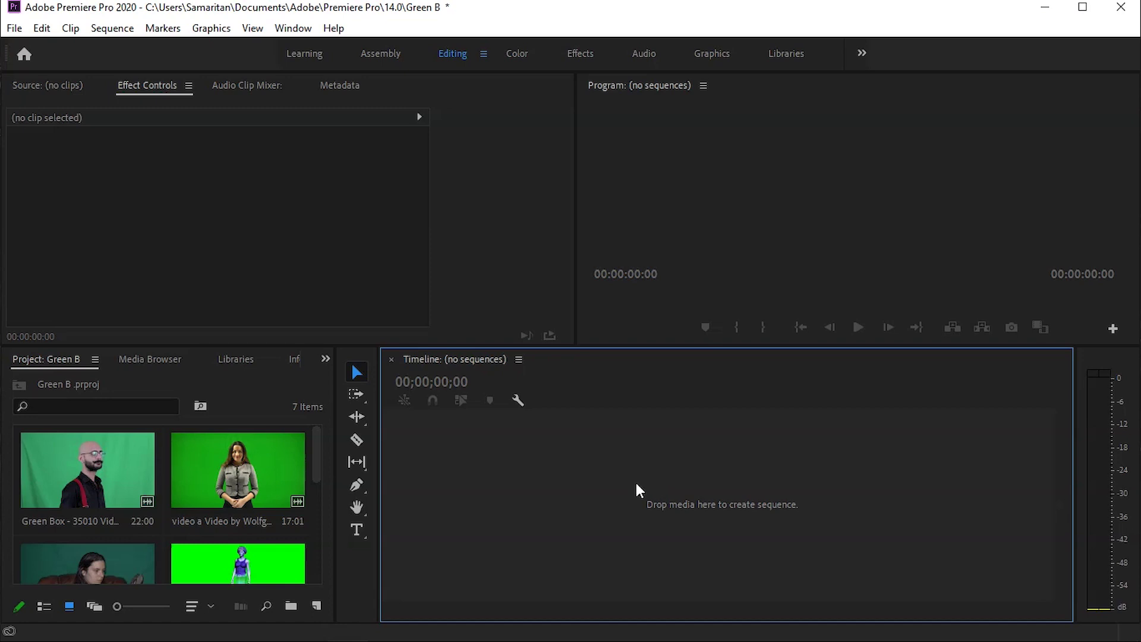
- Create a sequence from the Pexels waterfall clip and stack the green-screen presenter clip on V2
drag(316, 471, 327, 536)
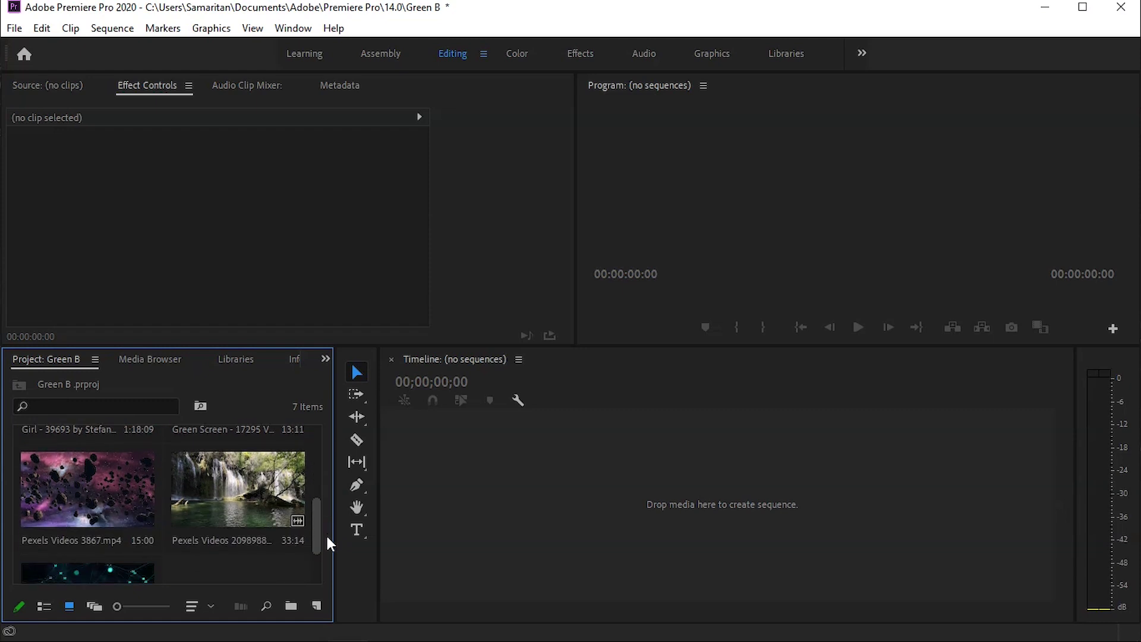
drag(208, 482, 540, 503)
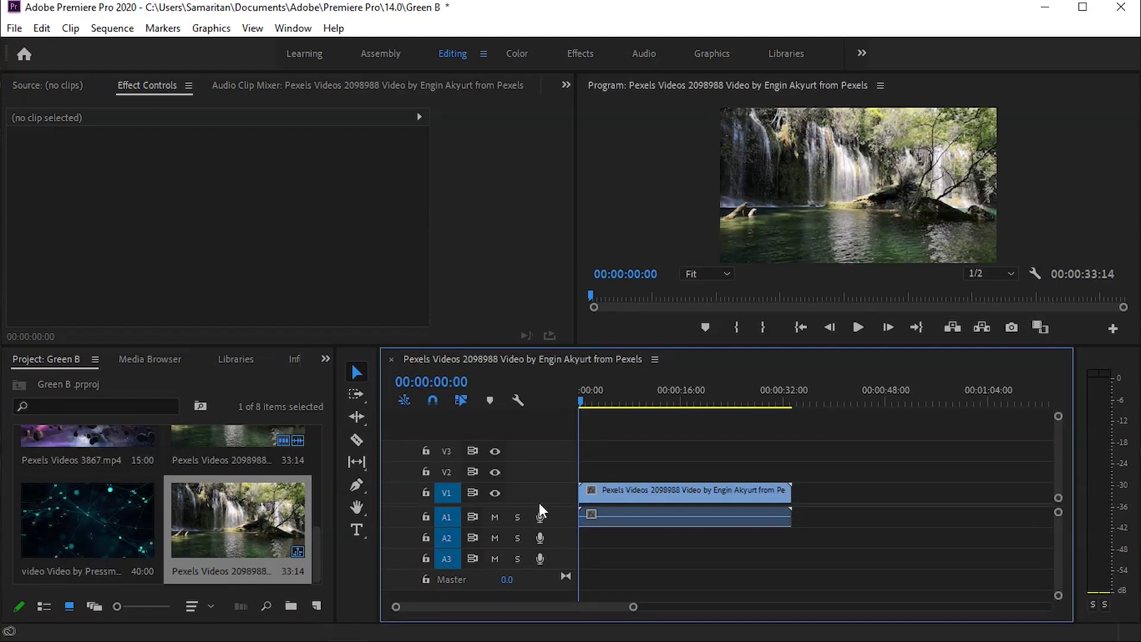
scroll(275, 501, up, 5)
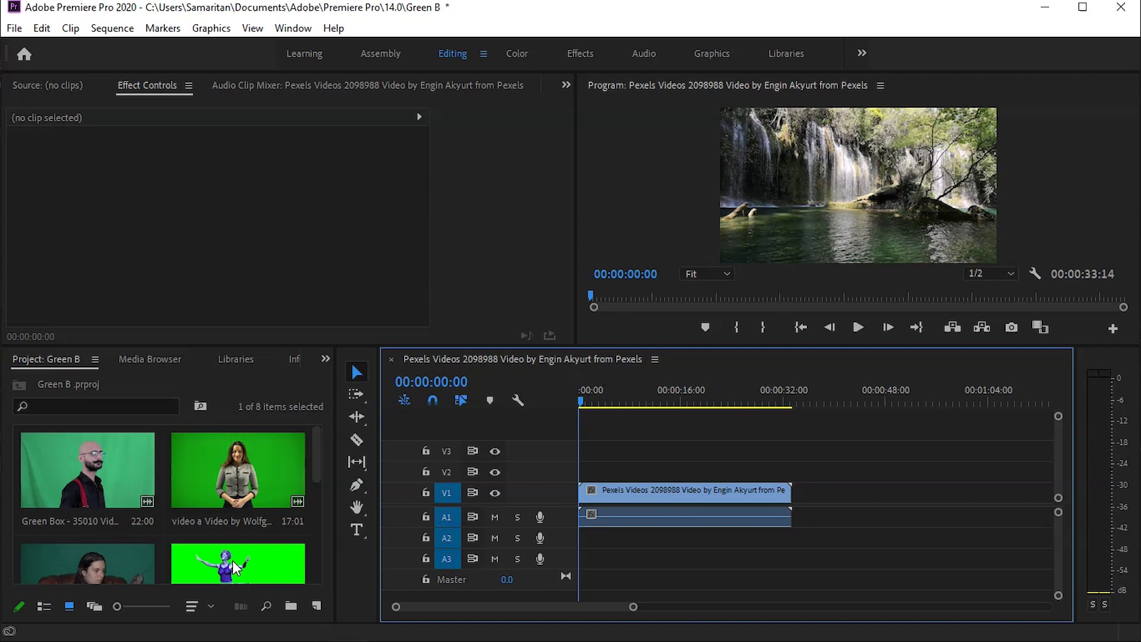
drag(243, 468, 581, 473)
- Unlink both clips and clear their A1 and A2 audio, leaving only the video
right_click(651, 485)
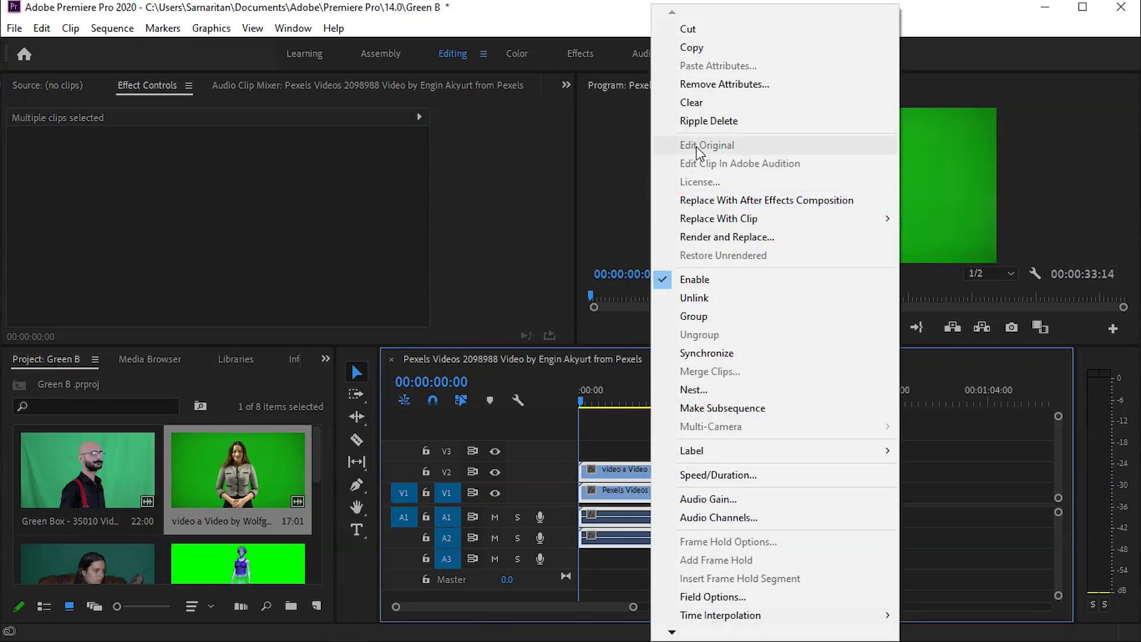
click(694, 297)
right_click(661, 519)
click(653, 538)
drag(767, 551, 655, 522)
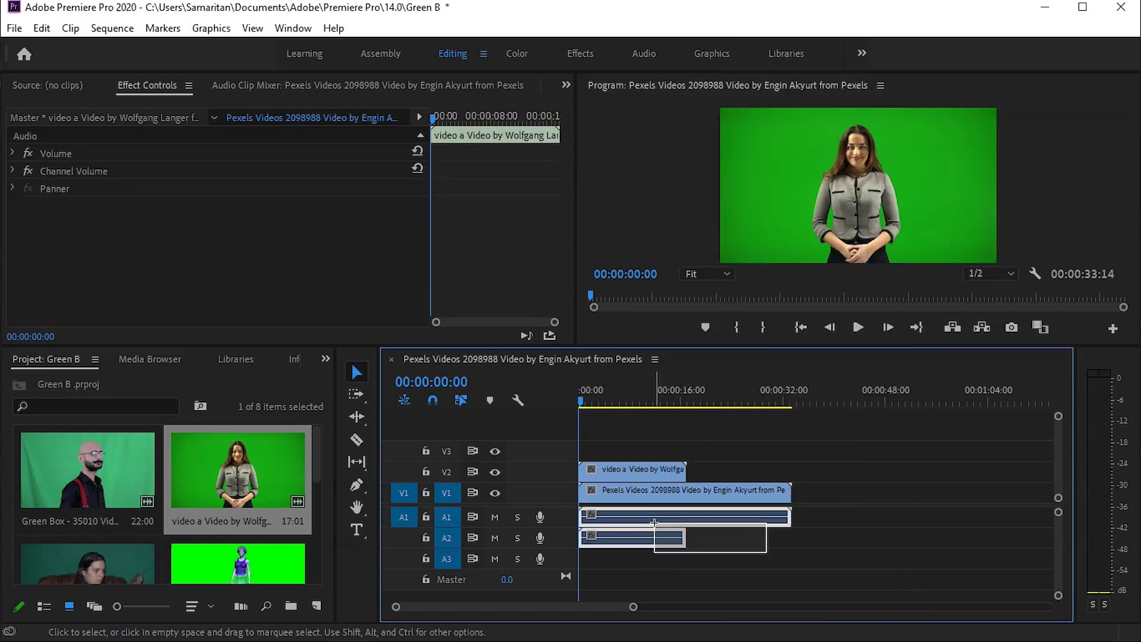
right_click(654, 522)
click(676, 87)
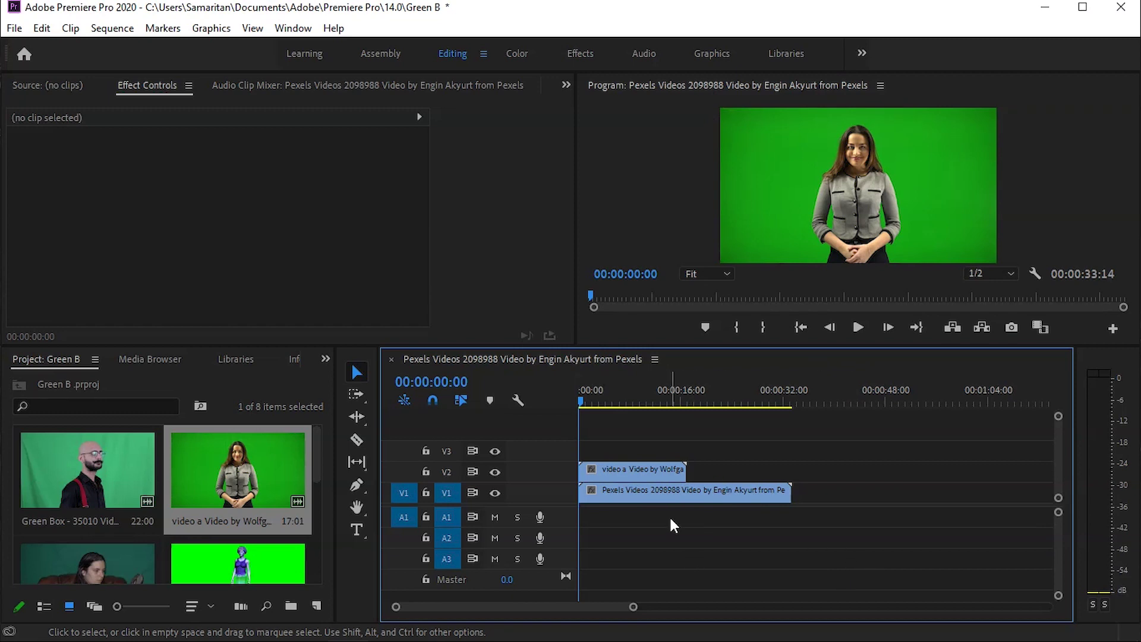
- Bring up the Effects panel from the panels hidden in the group
click(325, 359)
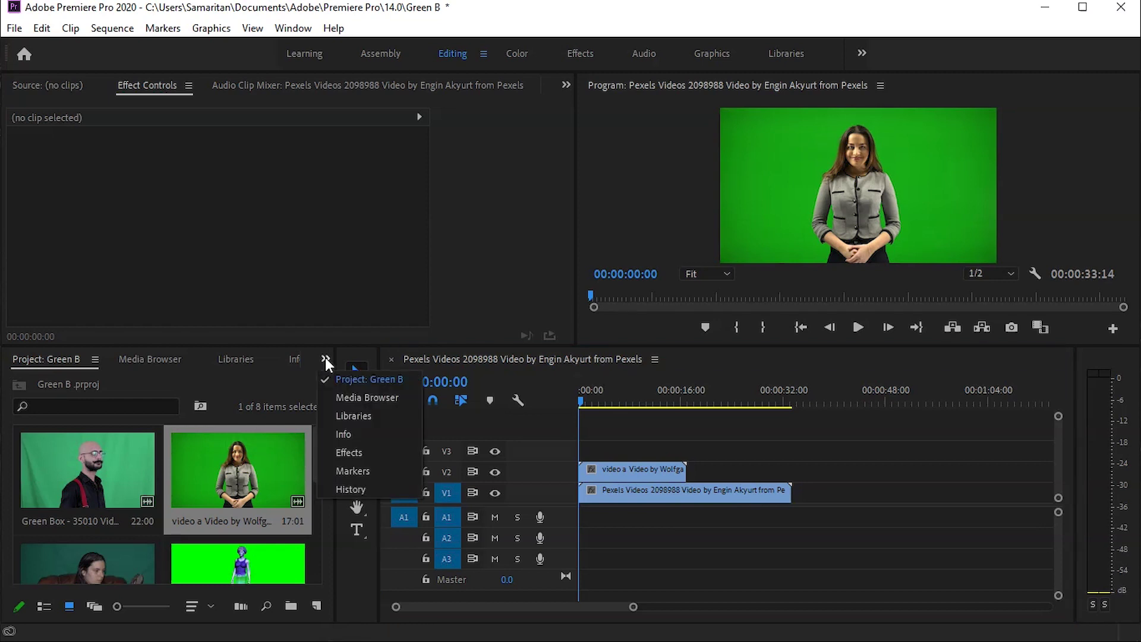
click(349, 453)
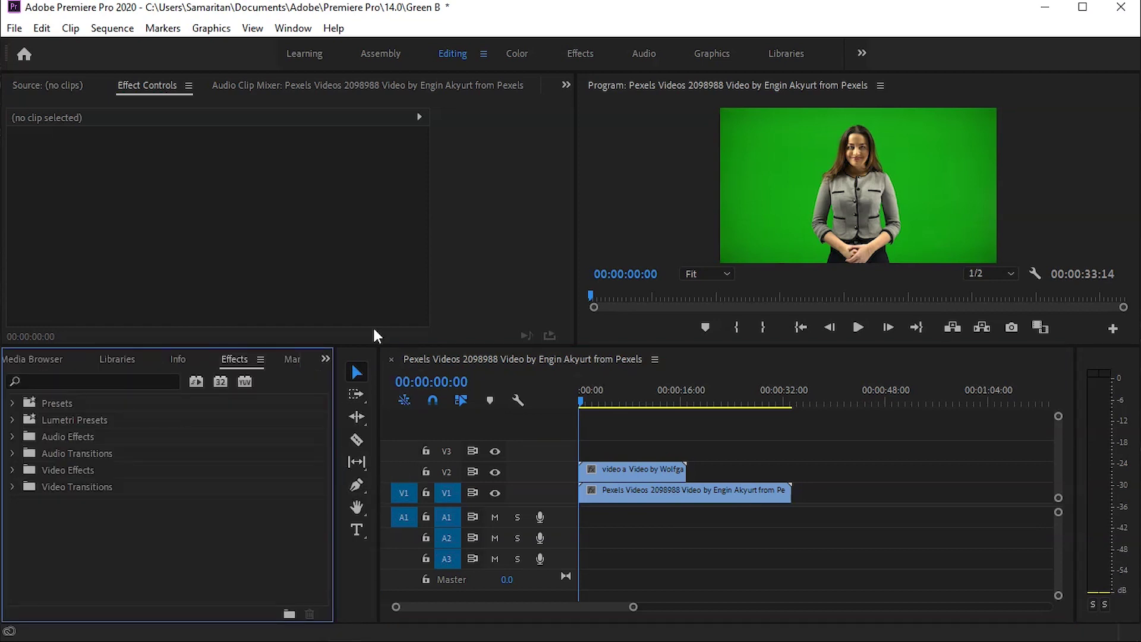
click(289, 26)
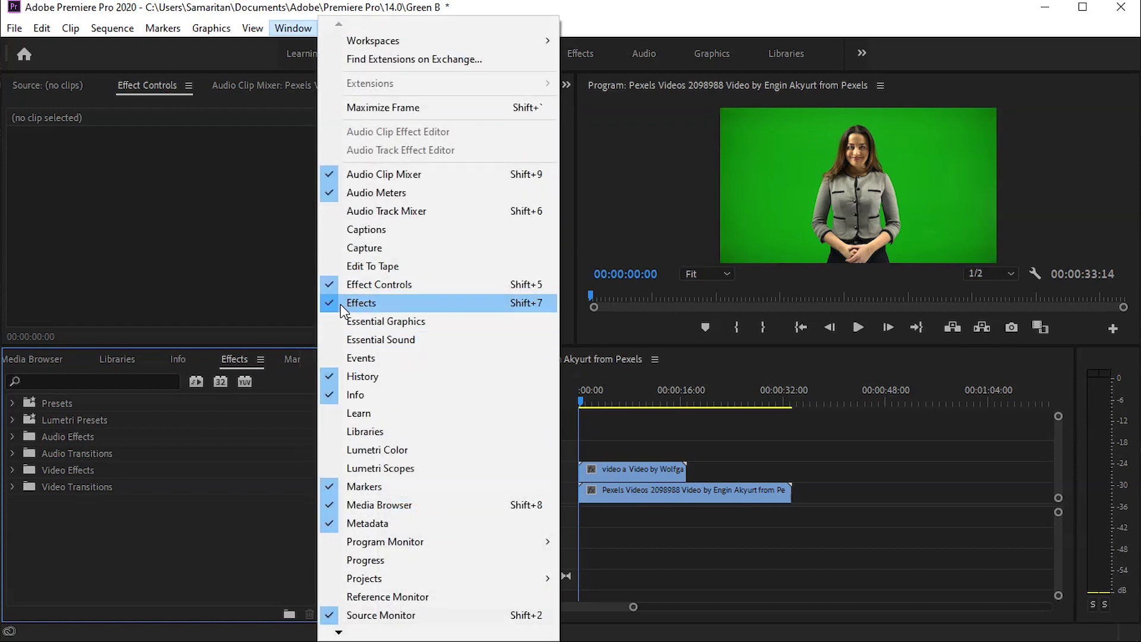
click(663, 8)
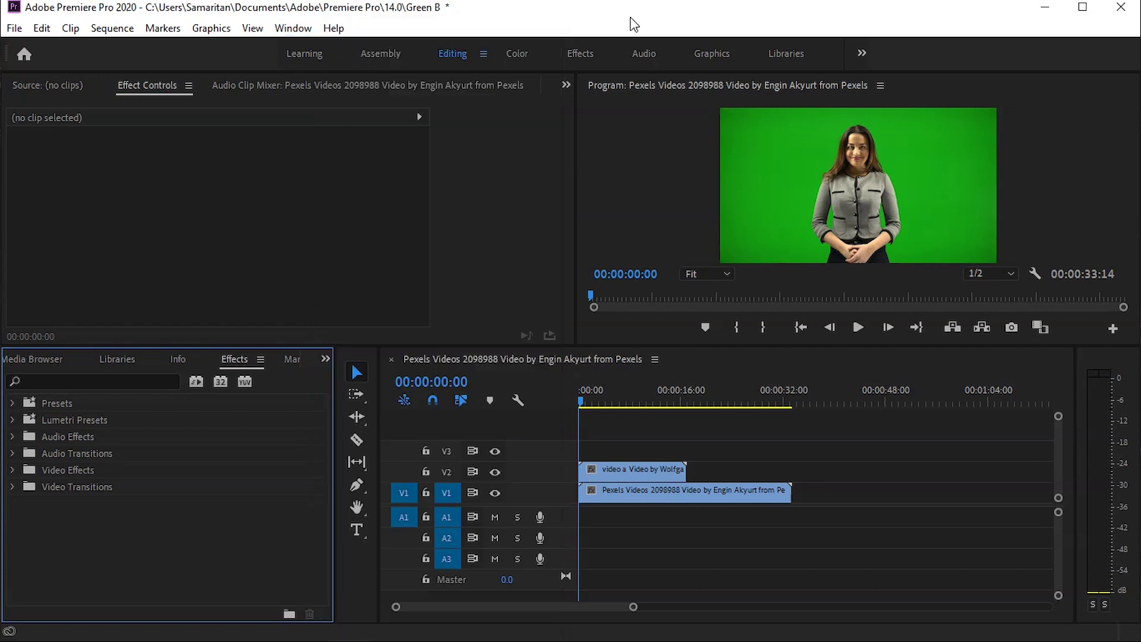
- Drag Video Effects > Keying > Ultra Key onto the presenter clip on V2
click(13, 469)
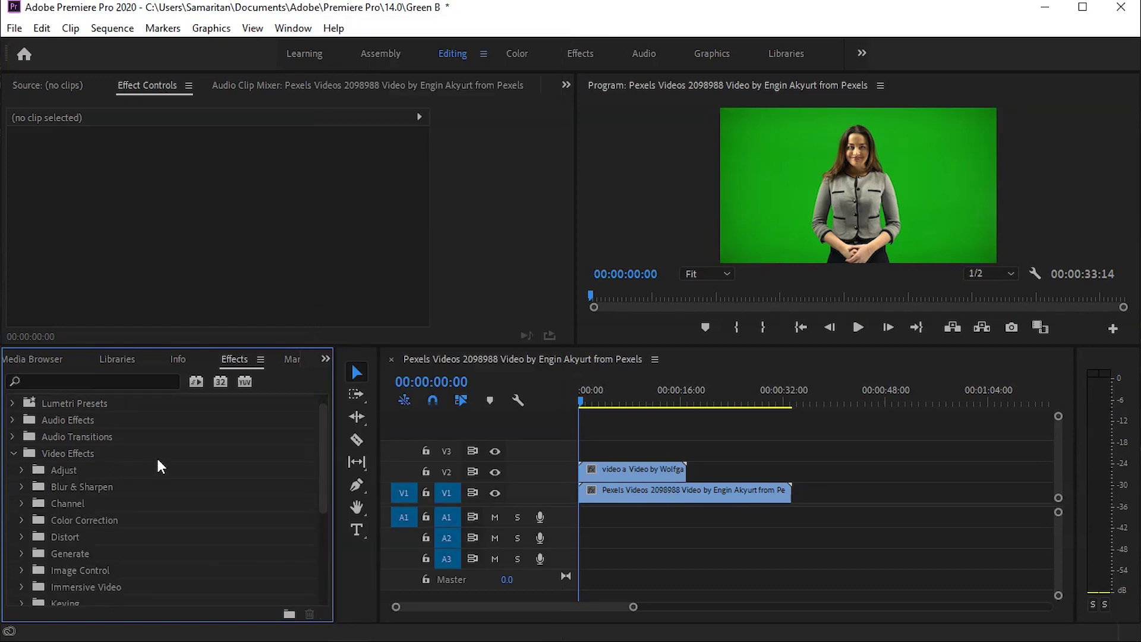
scroll(158, 461, down, 2)
click(22, 552)
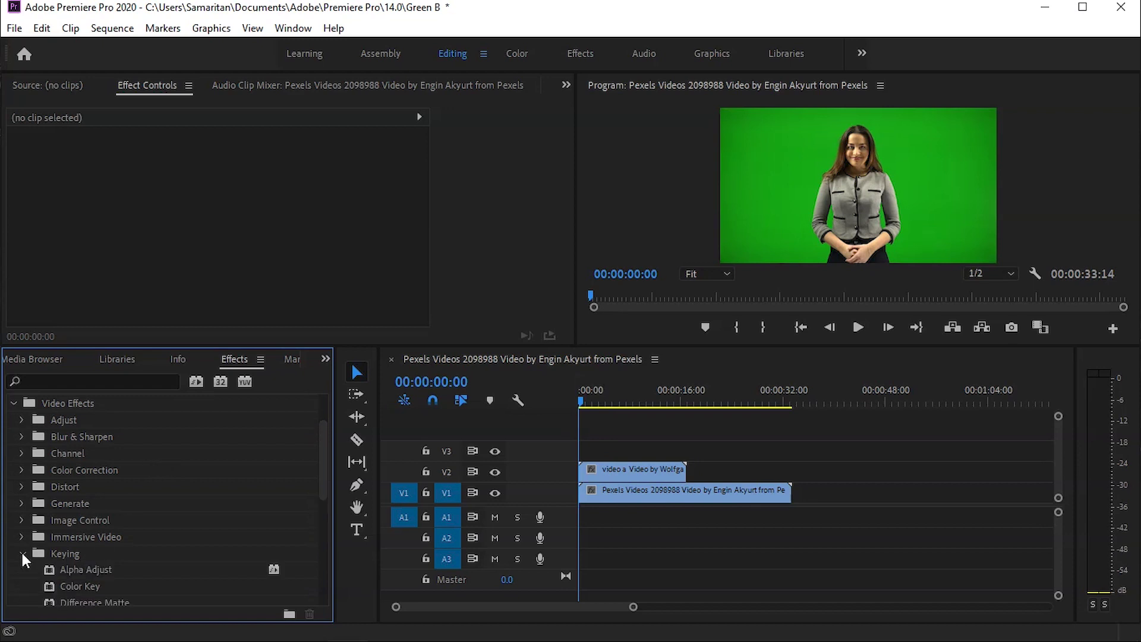
scroll(84, 509, down, 1)
scroll(88, 504, down, 1)
scroll(88, 504, down, 1)
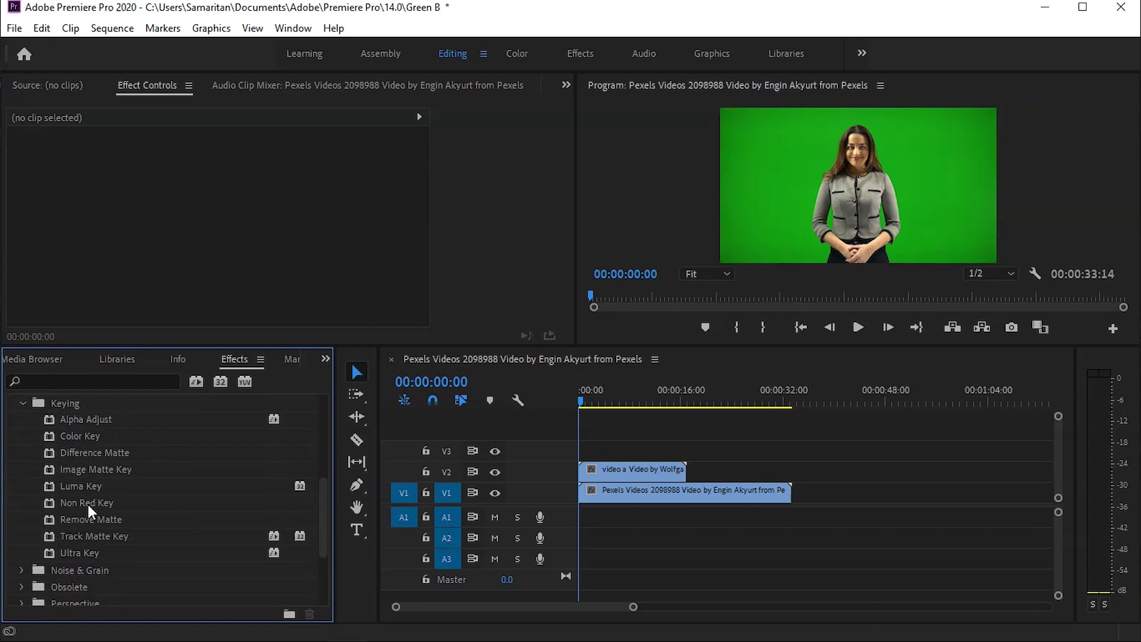
drag(78, 551, 607, 468)
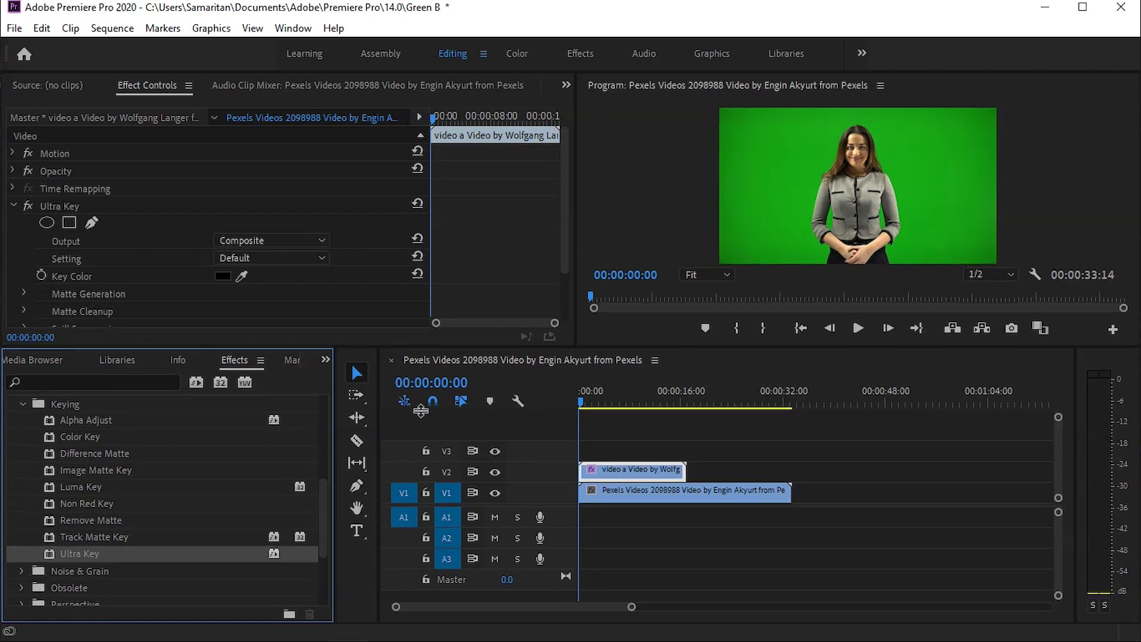
- Sample the green backdrop with Ultra Key's Key Color eyedropper and play back the composite
drag(422, 345, 421, 422)
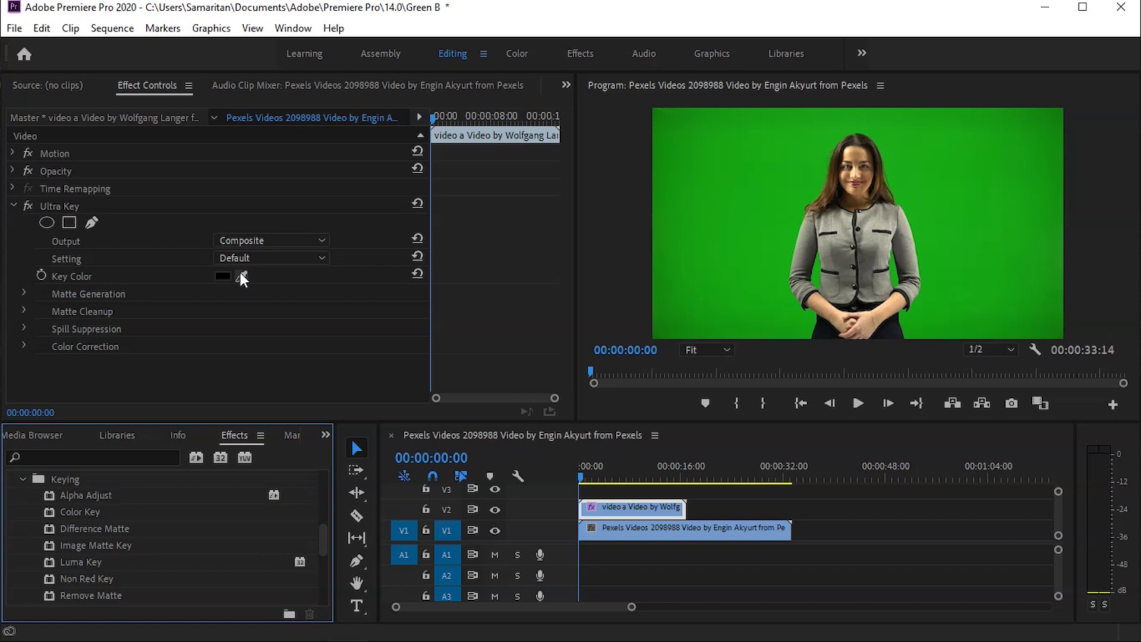
click(241, 275)
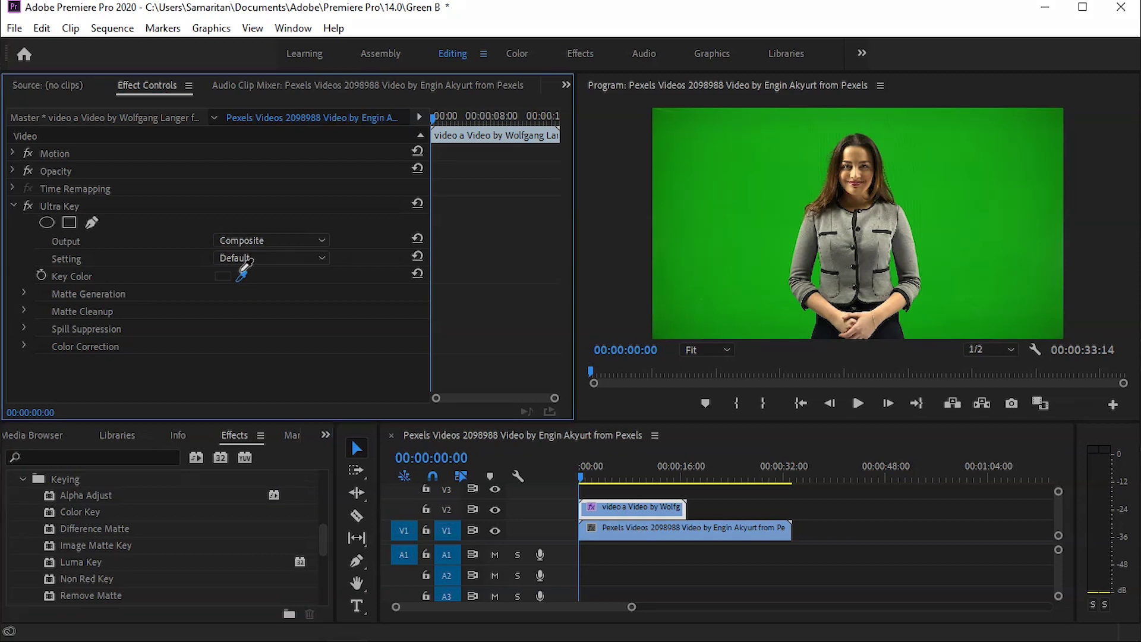
click(782, 194)
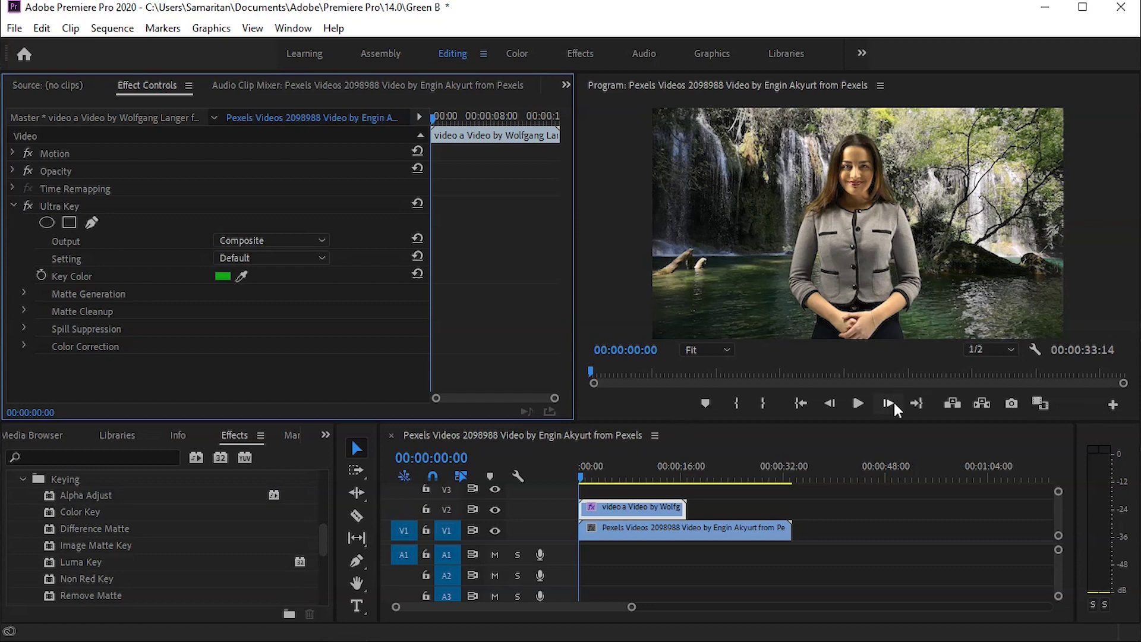
click(858, 403)
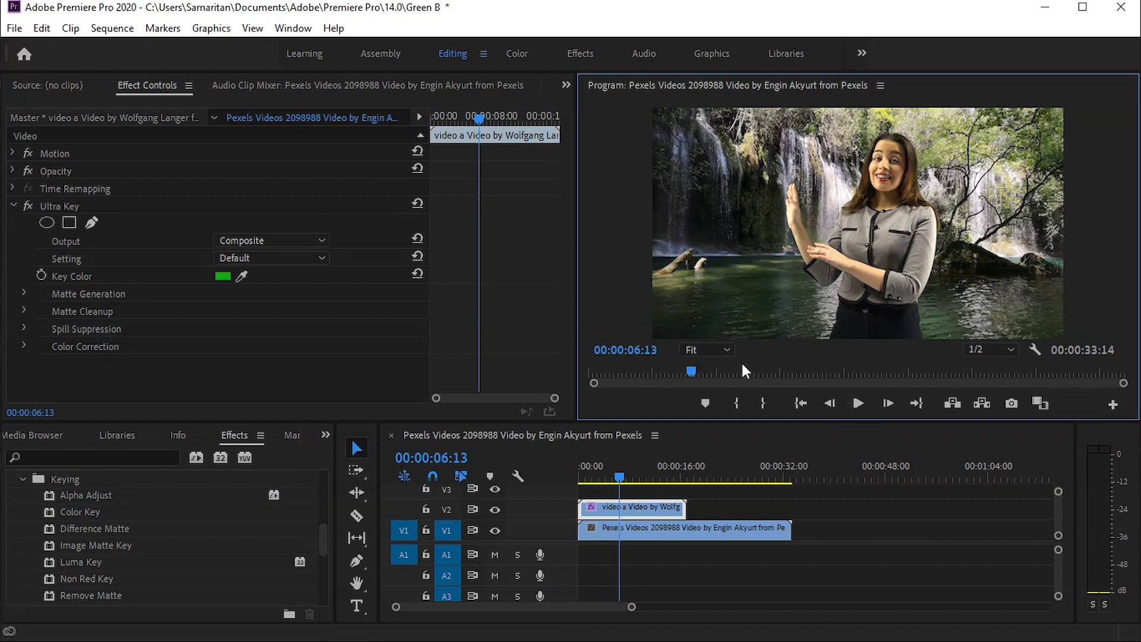
click(726, 350)
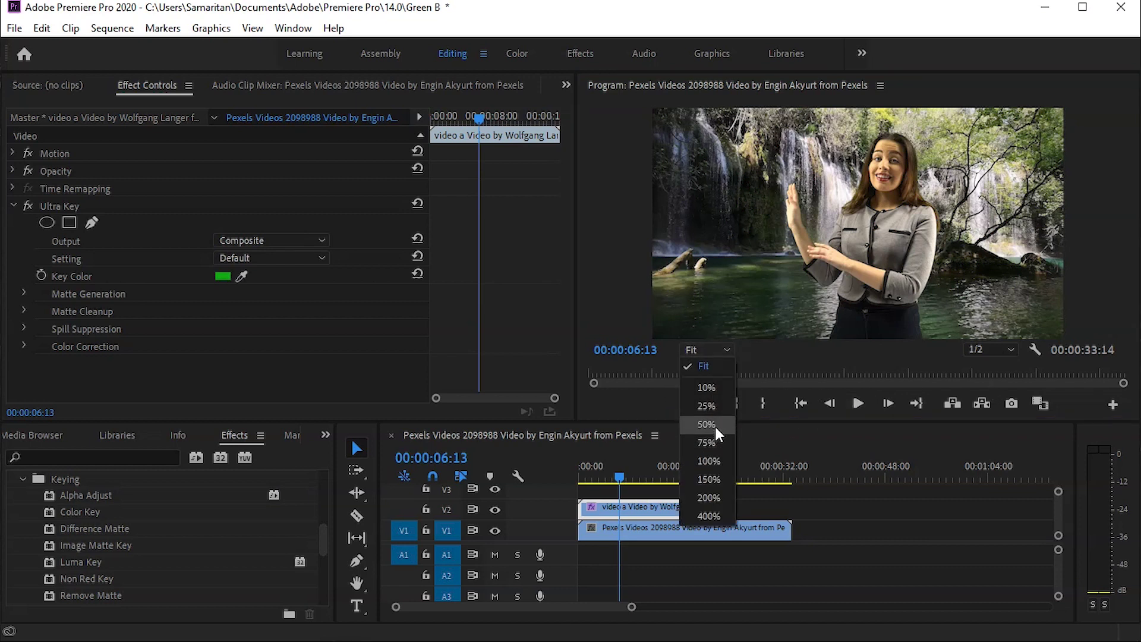
click(715, 426)
key(grave)
drag(1128, 333, 1127, 212)
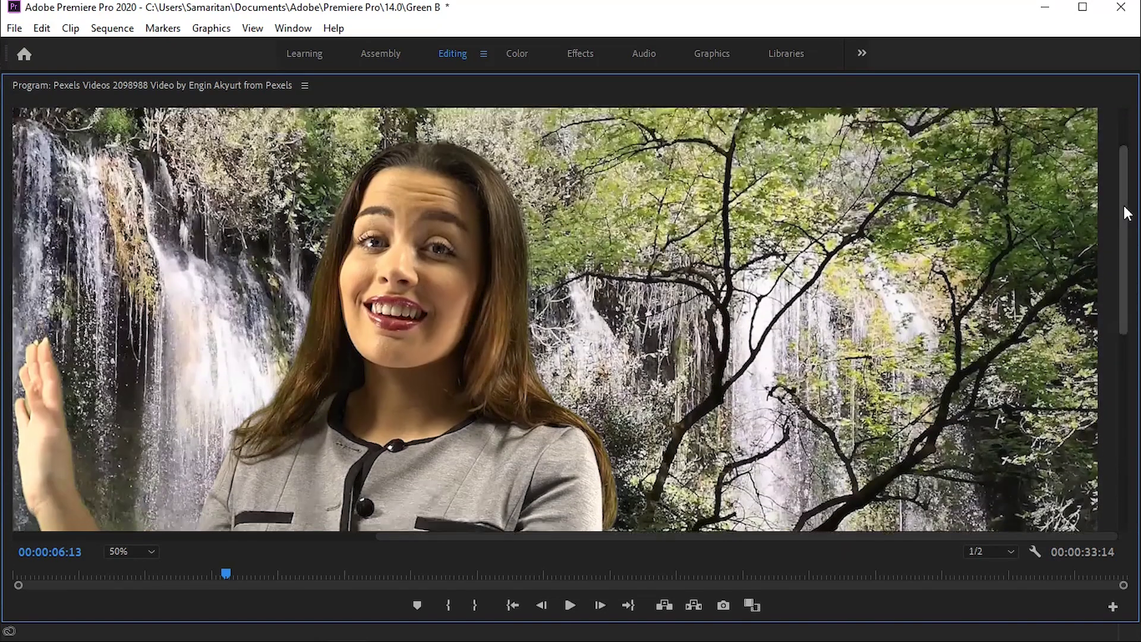
drag(526, 535, 417, 535)
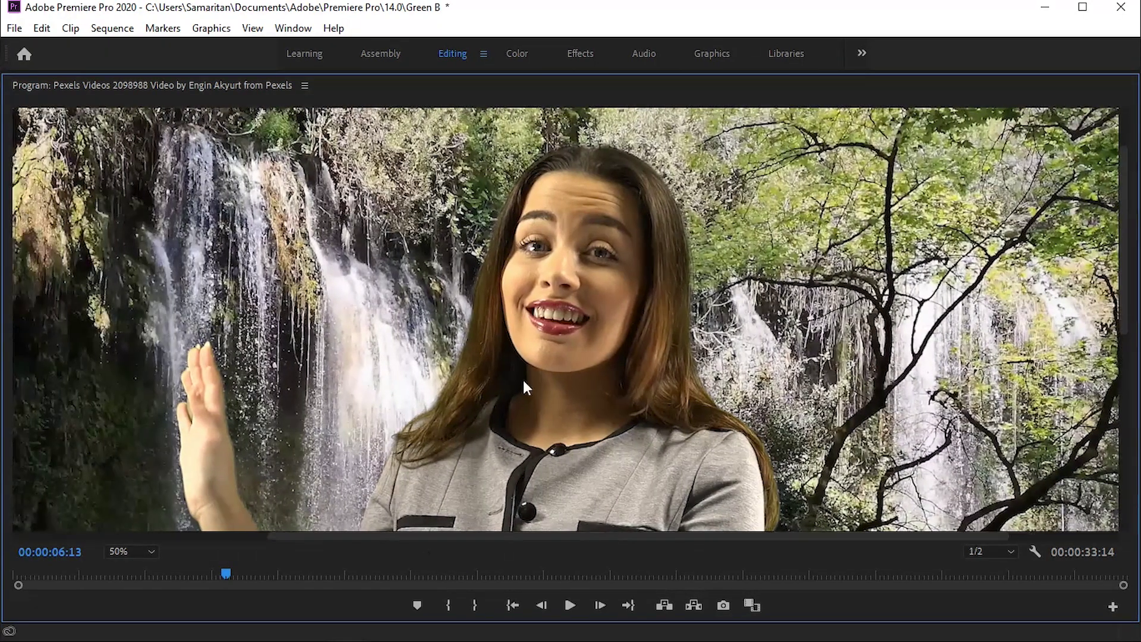
click(569, 604)
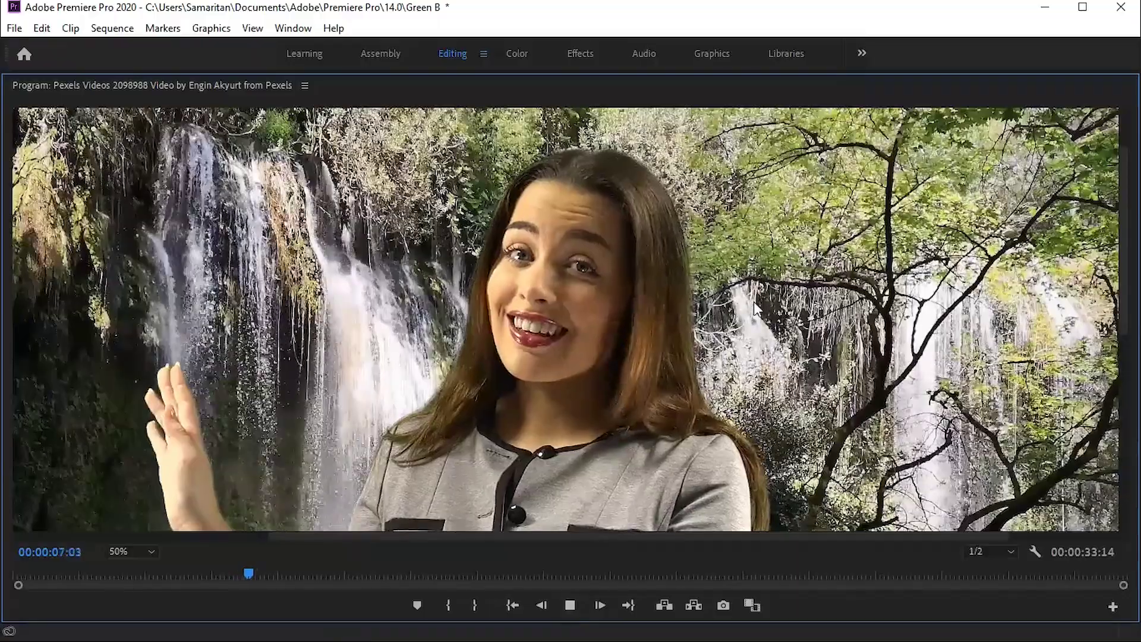
drag(1128, 205, 1134, 371)
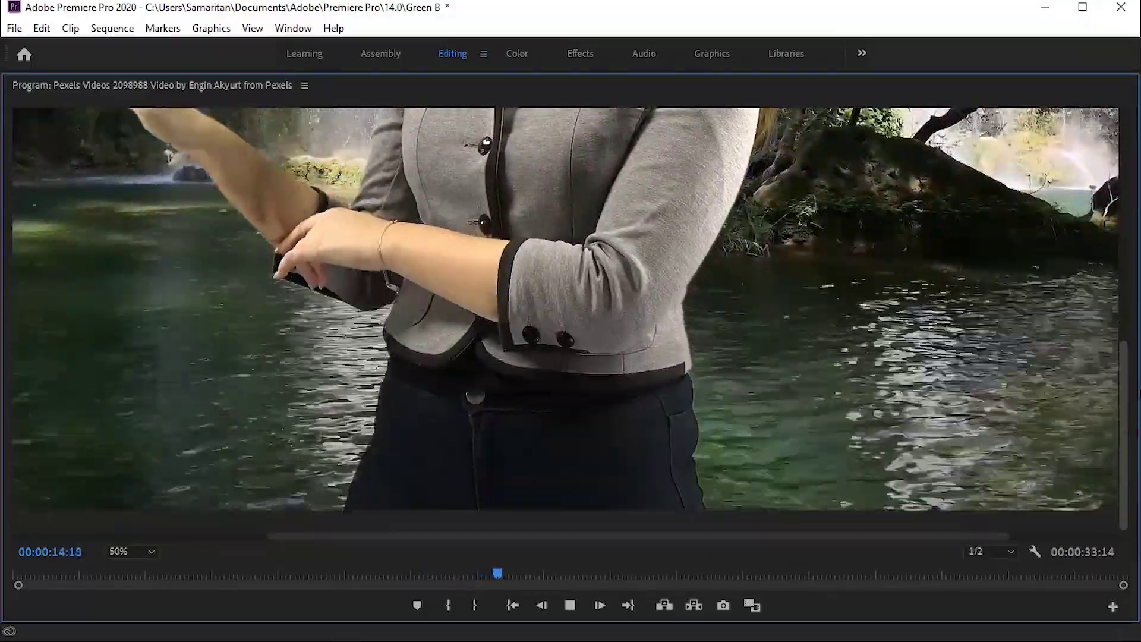
drag(1135, 371, 1134, 226)
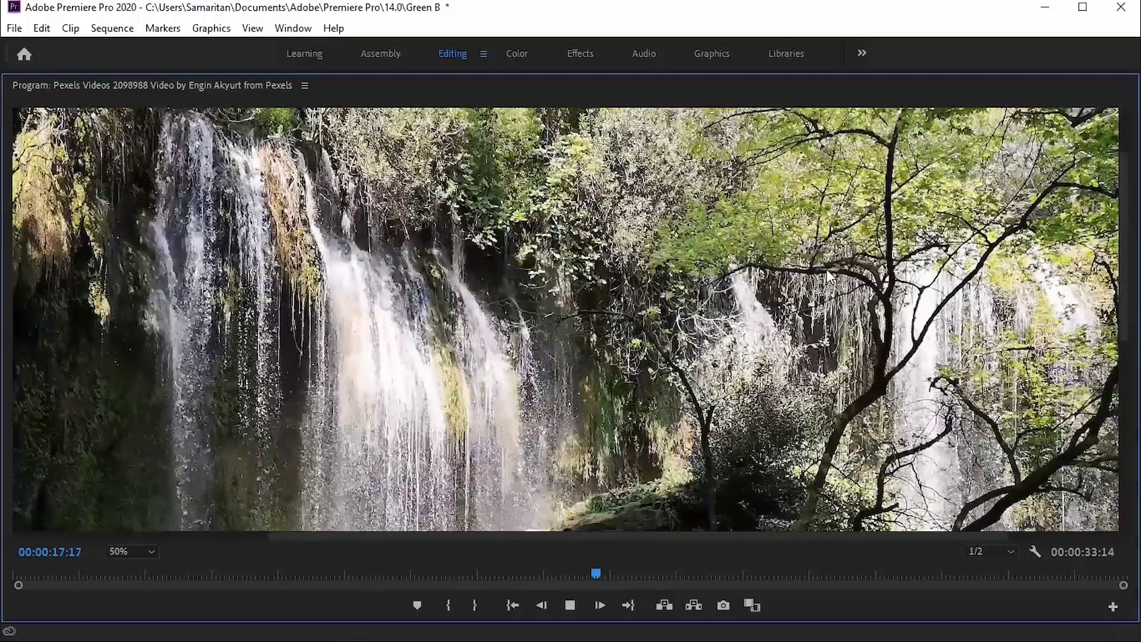
key(space)
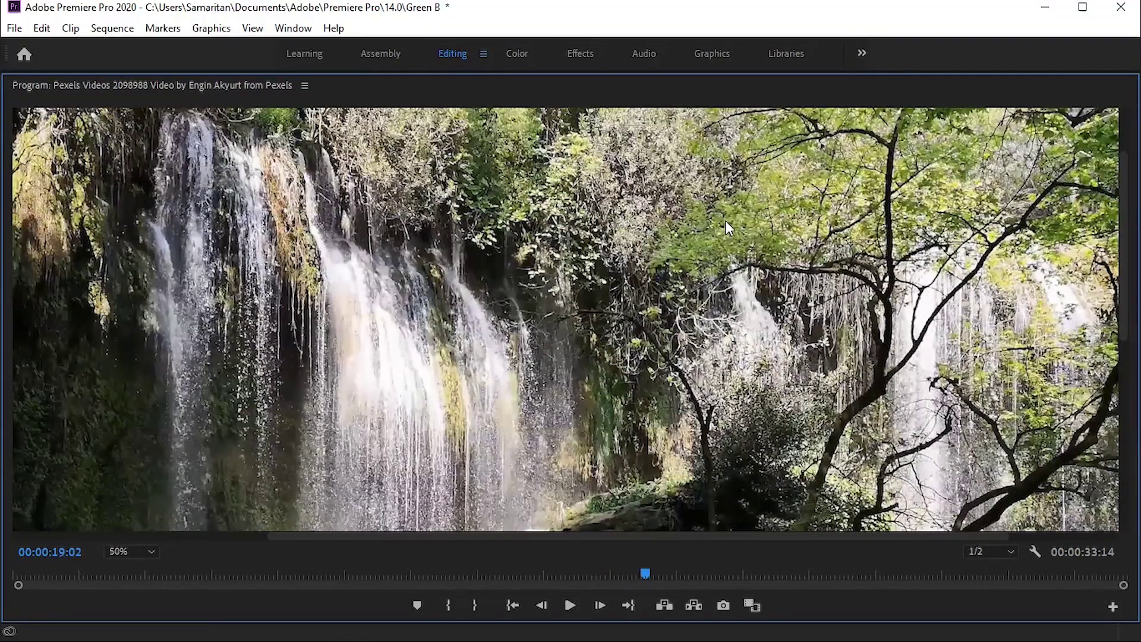
key(grave)
key(Home)
key(space)
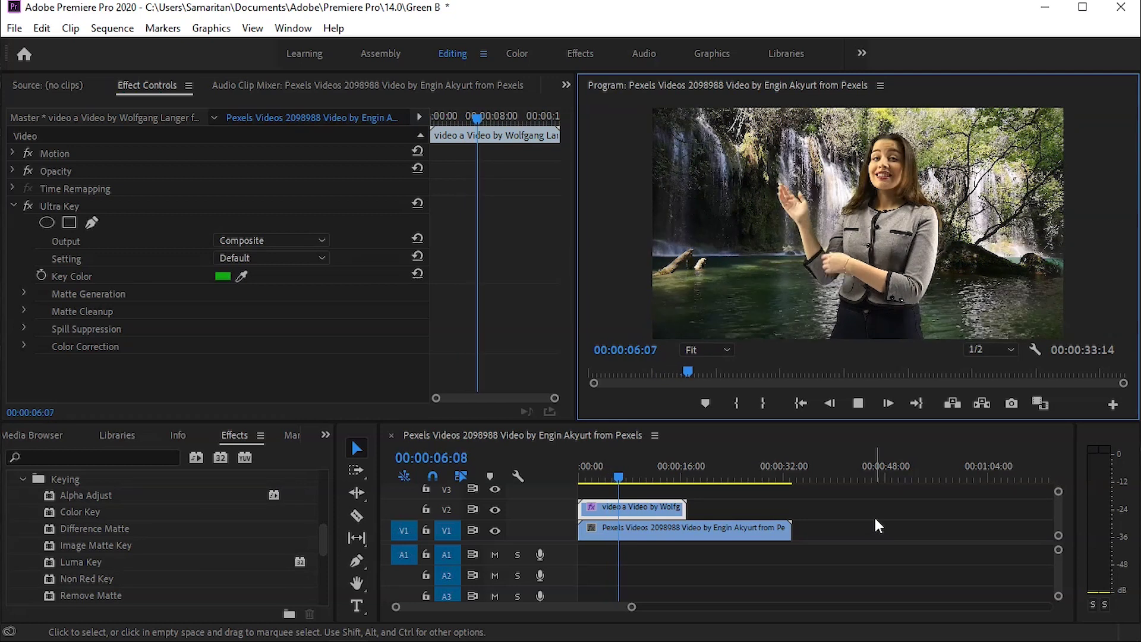
- Stop playback and add the Pressmaster background clip to V1 after the waterfall clip
key(space)
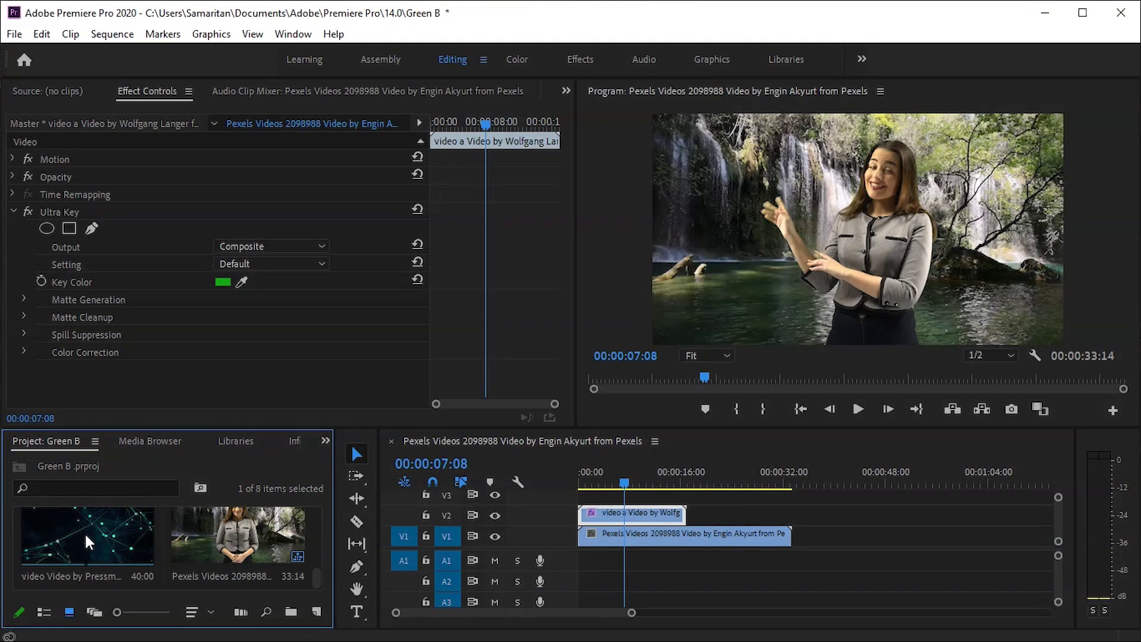
mouse_move(87, 529)
mouse_down()
mouse_move(838, 543)
mouse_move(814, 543)
mouse_up()
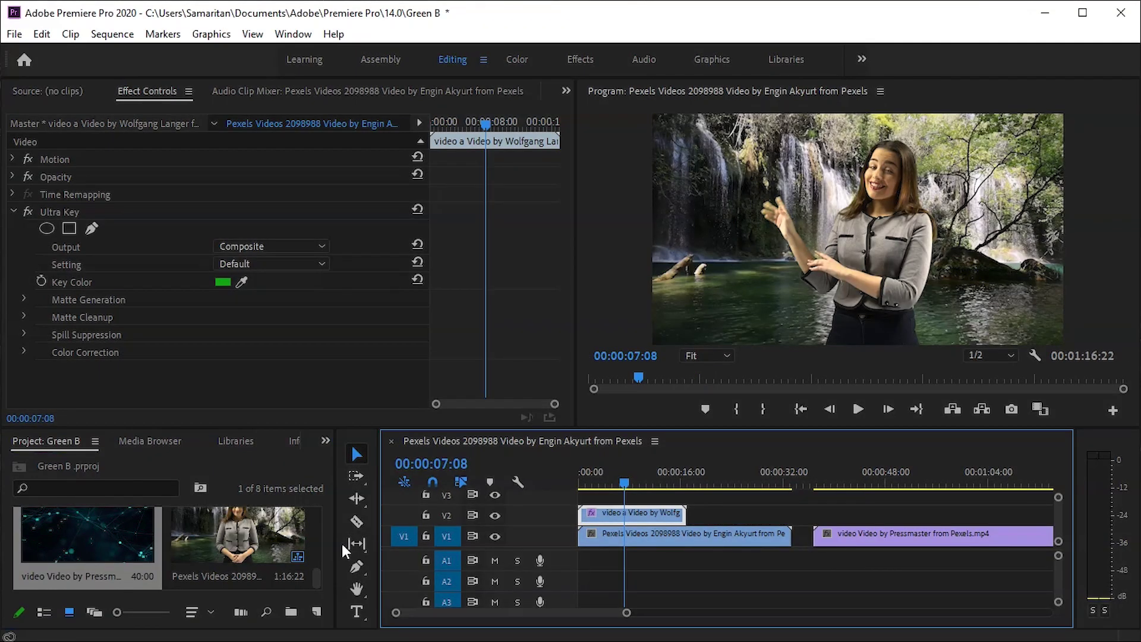
- Place the Green Box man clip on V2 above Pressmaster, unlink it and clear its A2 audio
drag(320, 578, 319, 510)
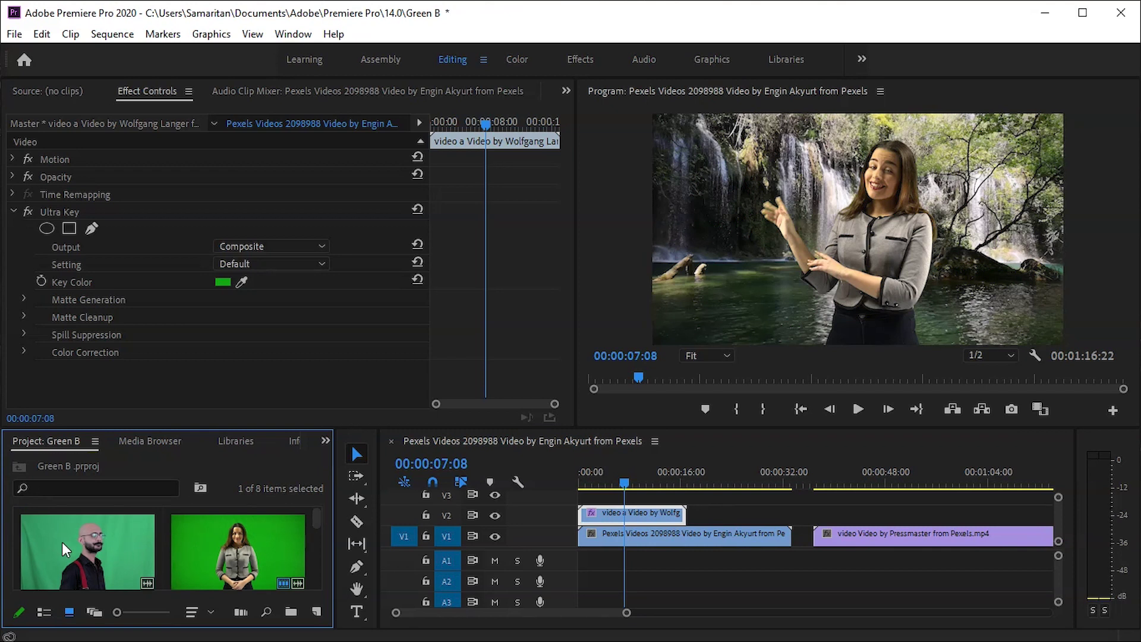
drag(292, 573, 855, 580)
right_click(856, 580)
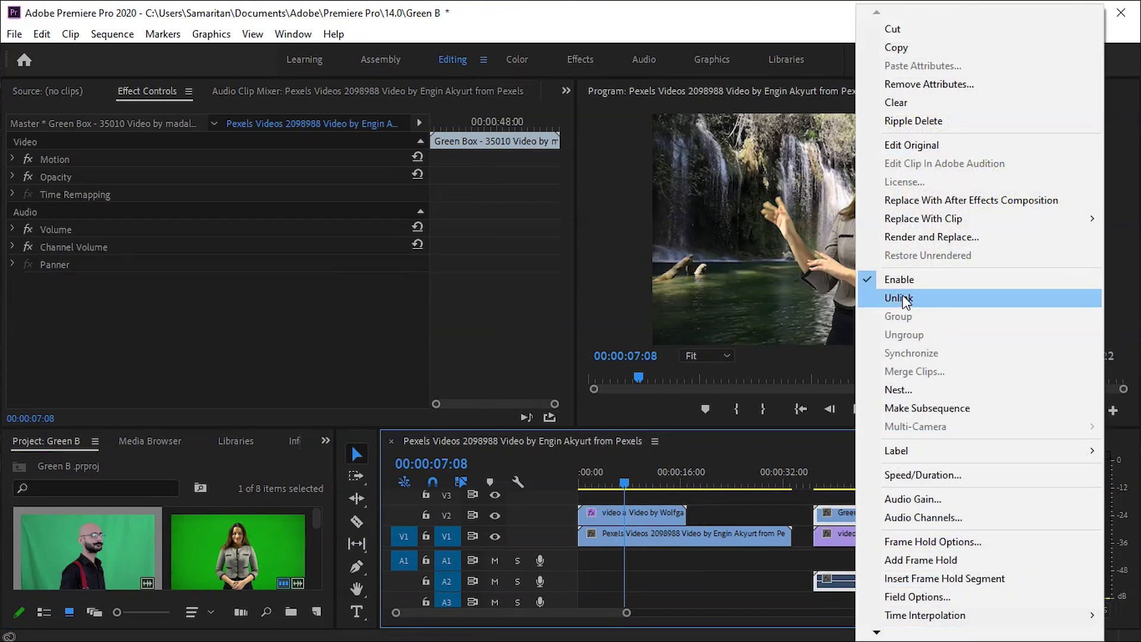
click(894, 226)
click(894, 581)
right_click(892, 581)
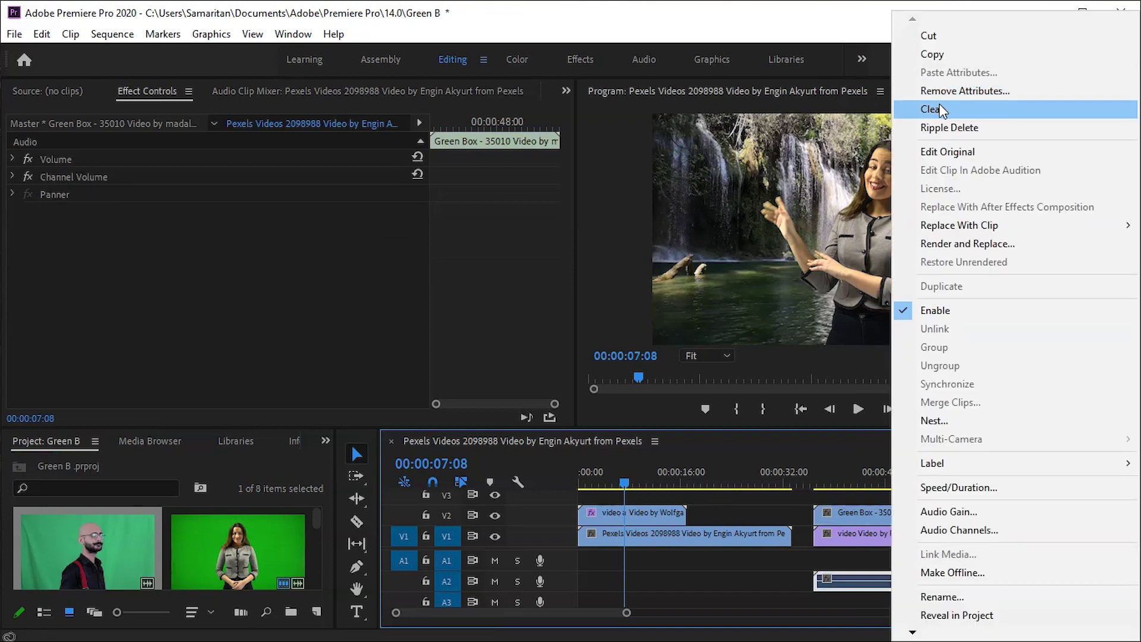
click(934, 109)
- Move the playhead into the man's clip and bring up the Effects panel
drag(624, 483, 832, 482)
right_click(853, 512)
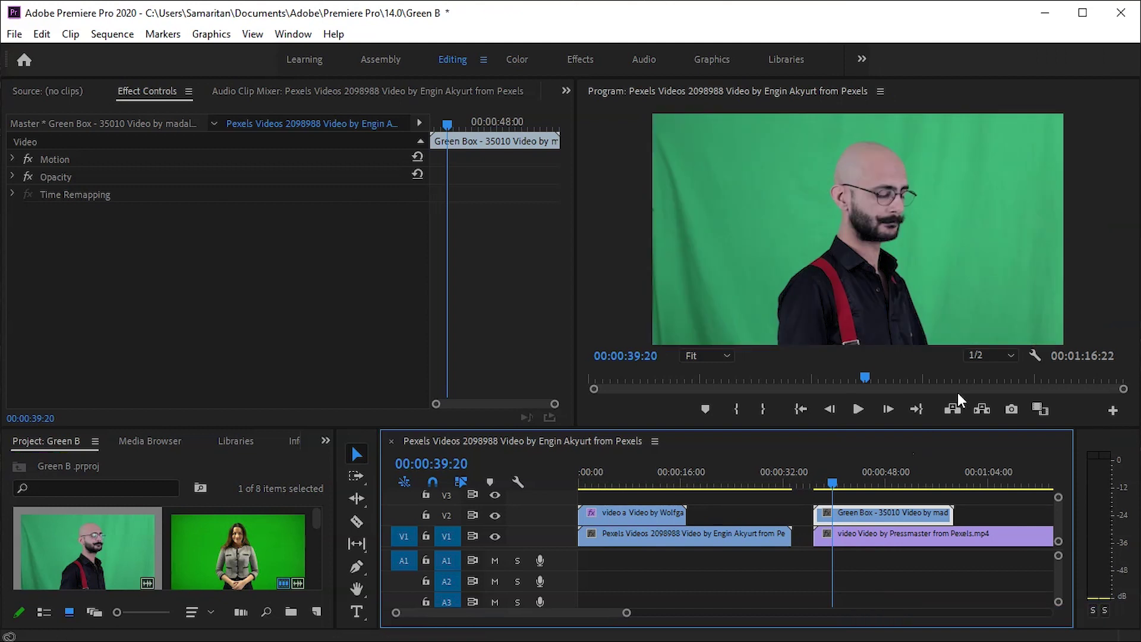
click(808, 484)
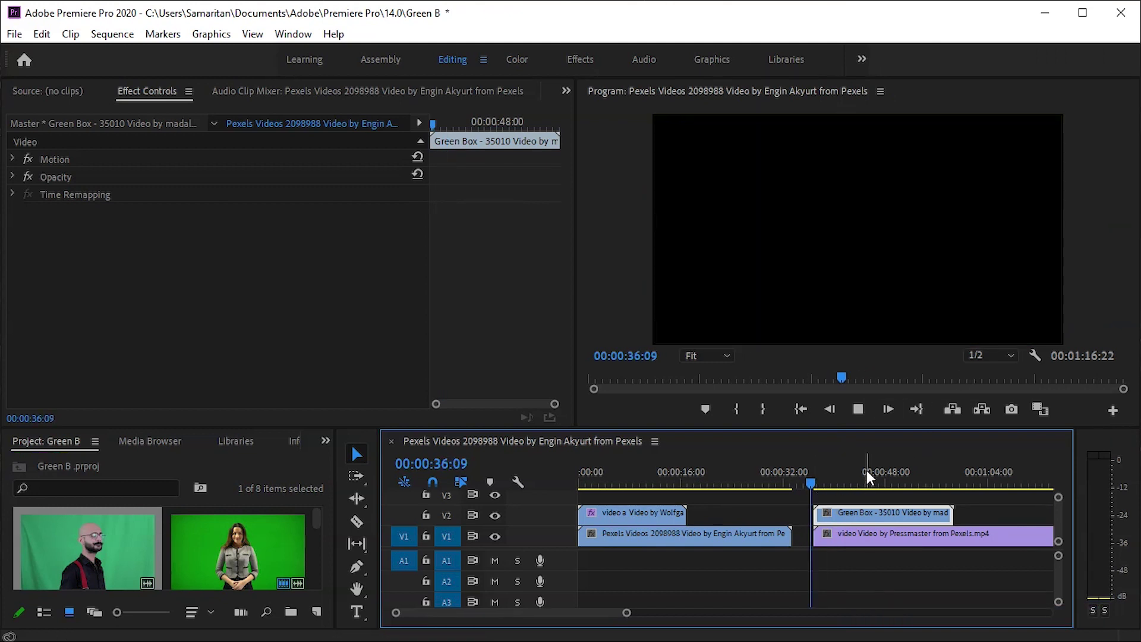
click(325, 443)
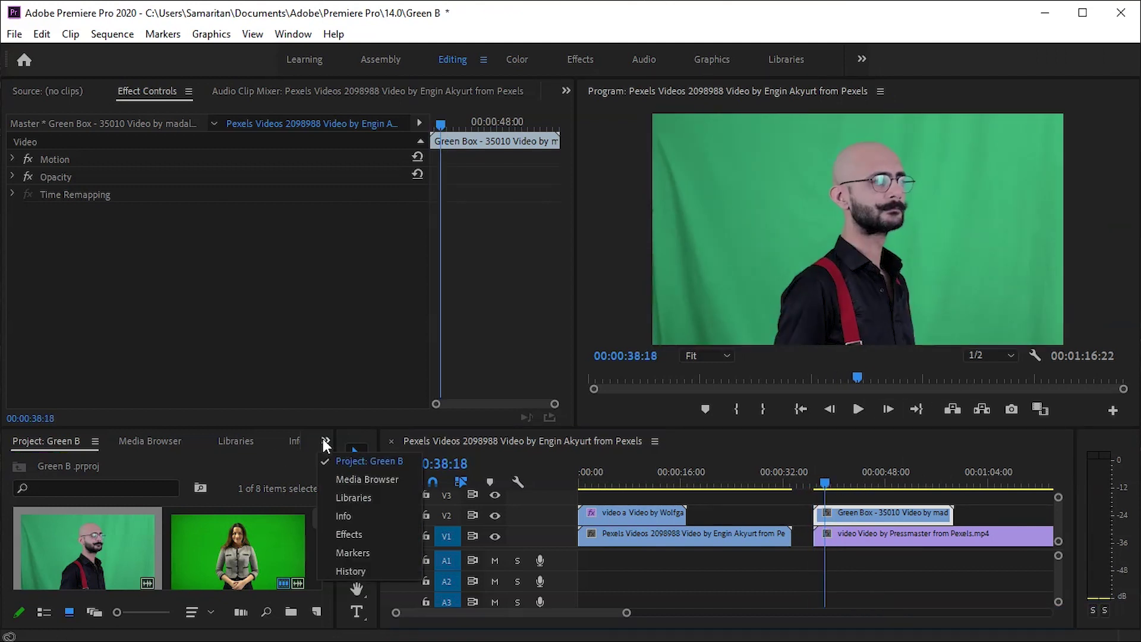
click(330, 443)
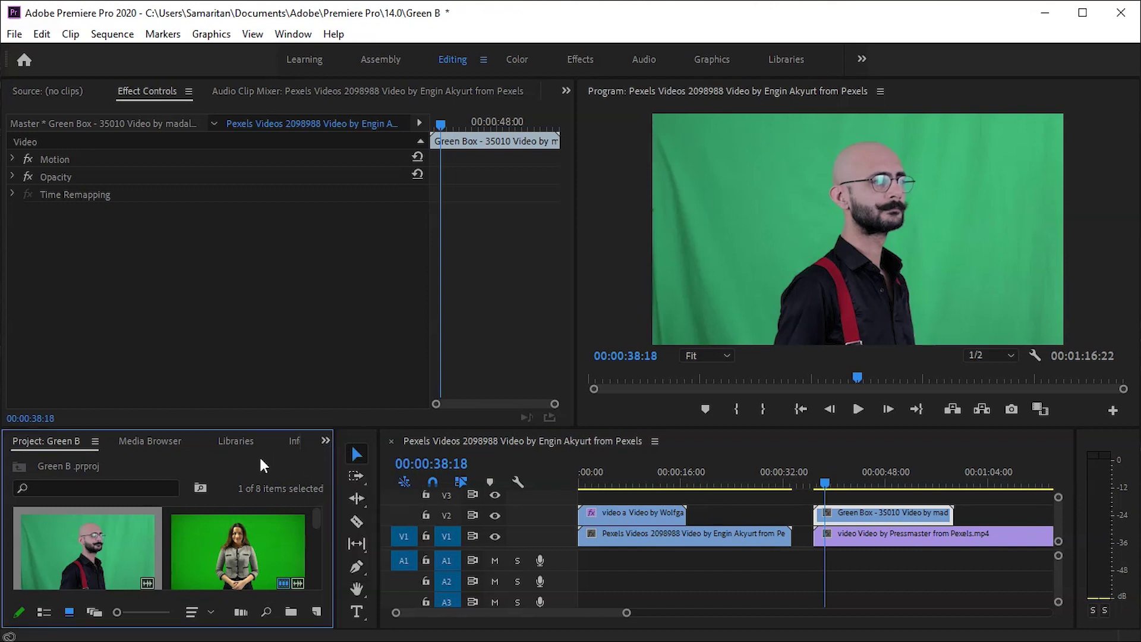
click(326, 441)
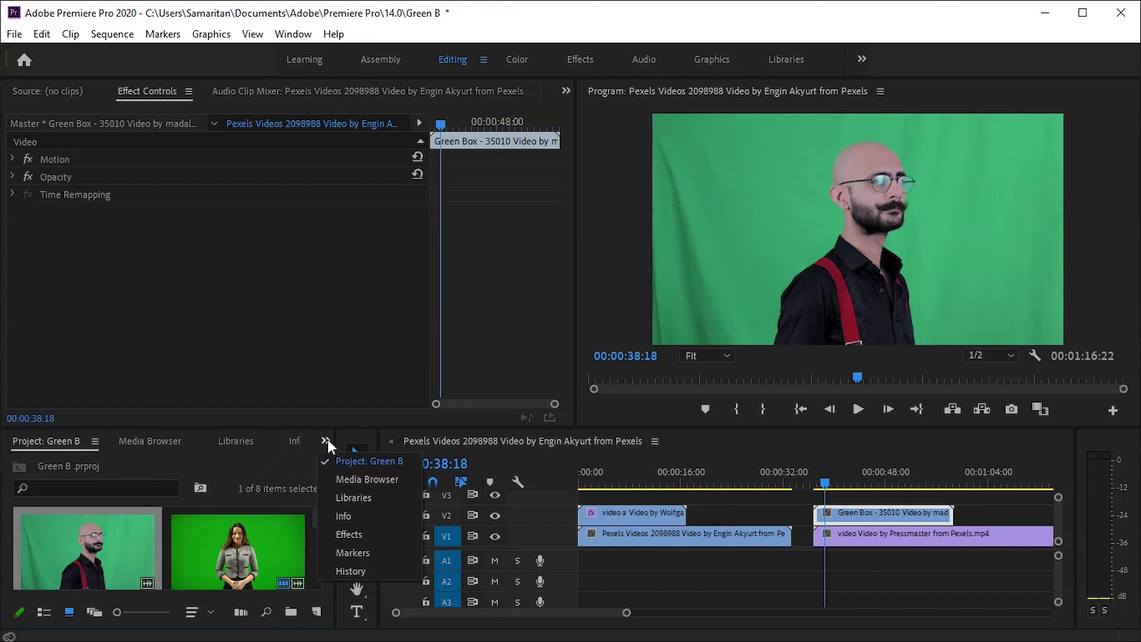
click(347, 528)
scroll(141, 523, down, 2)
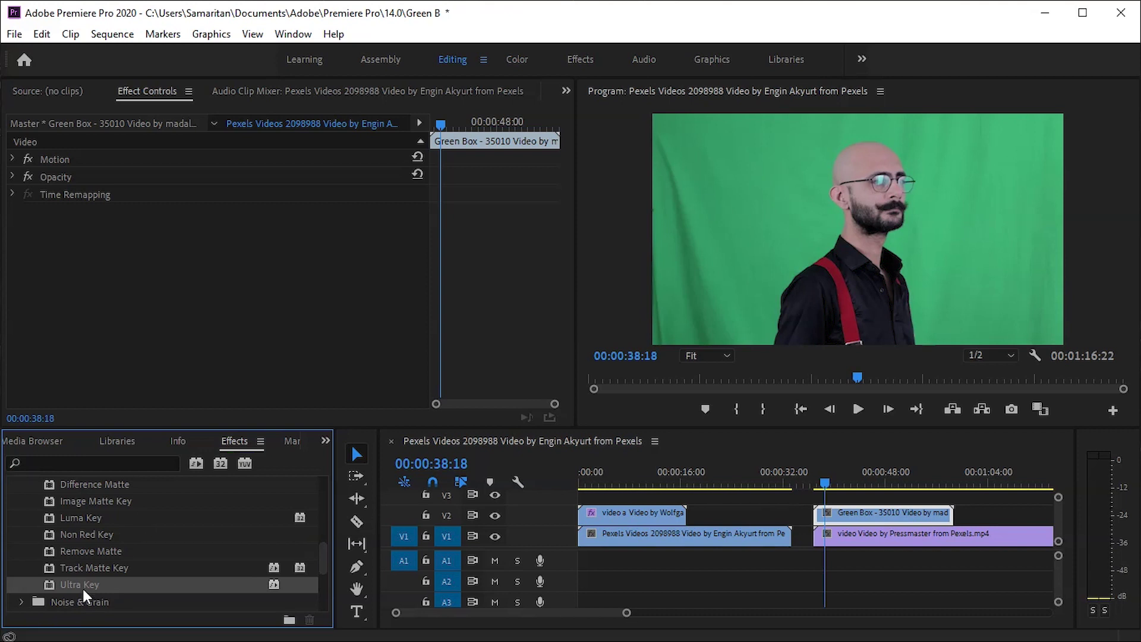
- Apply Ultra Key to the man's clip, sample the green backdrop as Key Color, and preview
drag(91, 585, 831, 516)
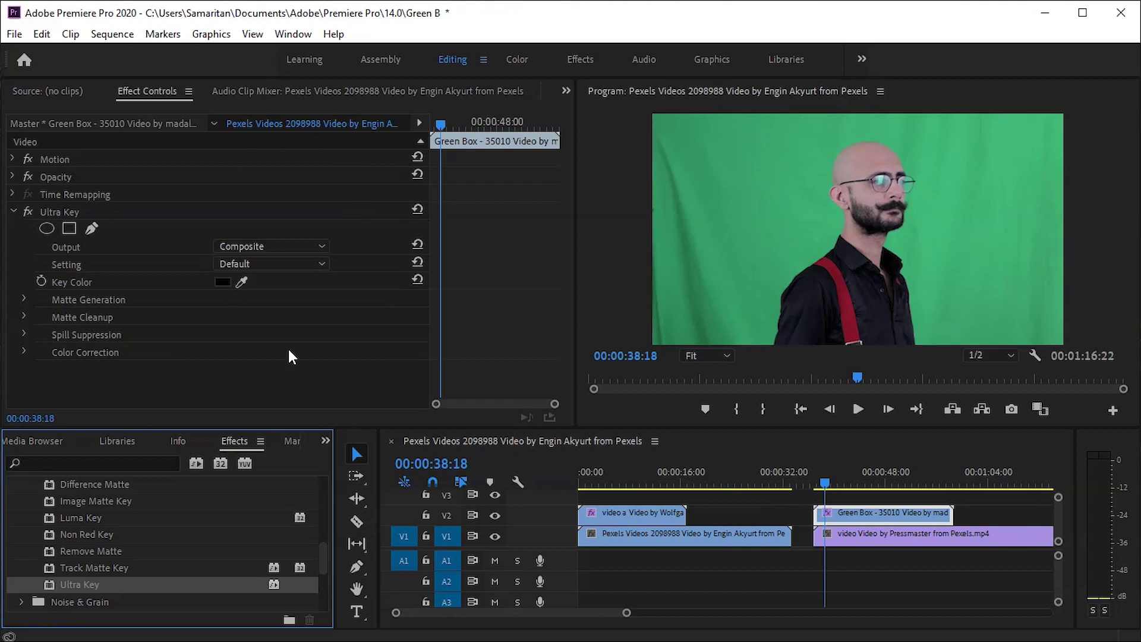
click(242, 282)
click(703, 264)
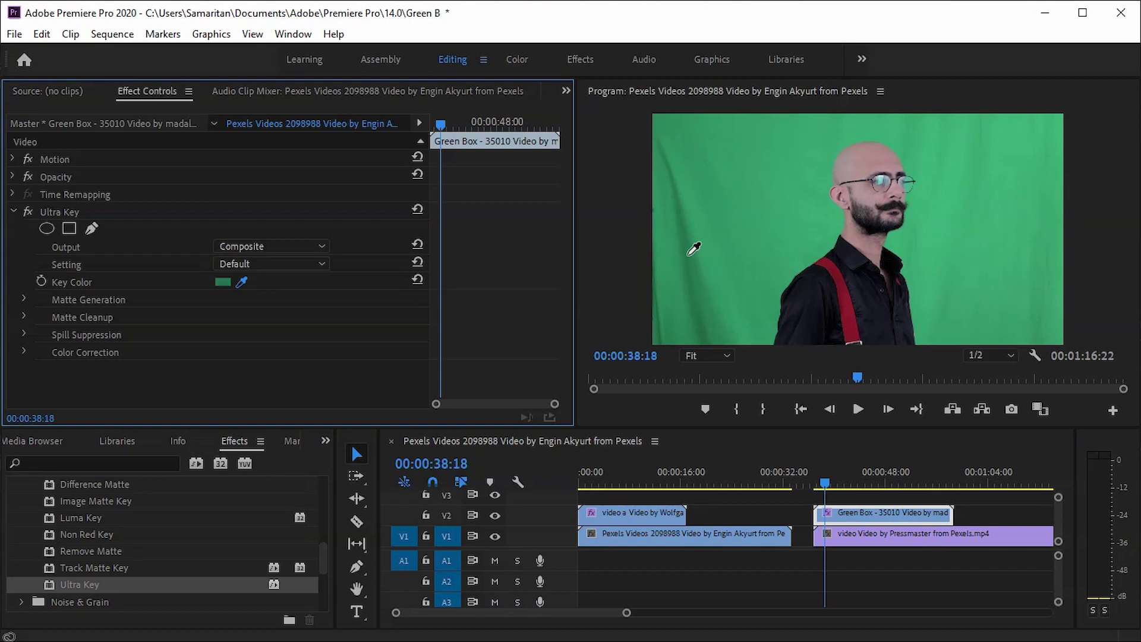
click(687, 255)
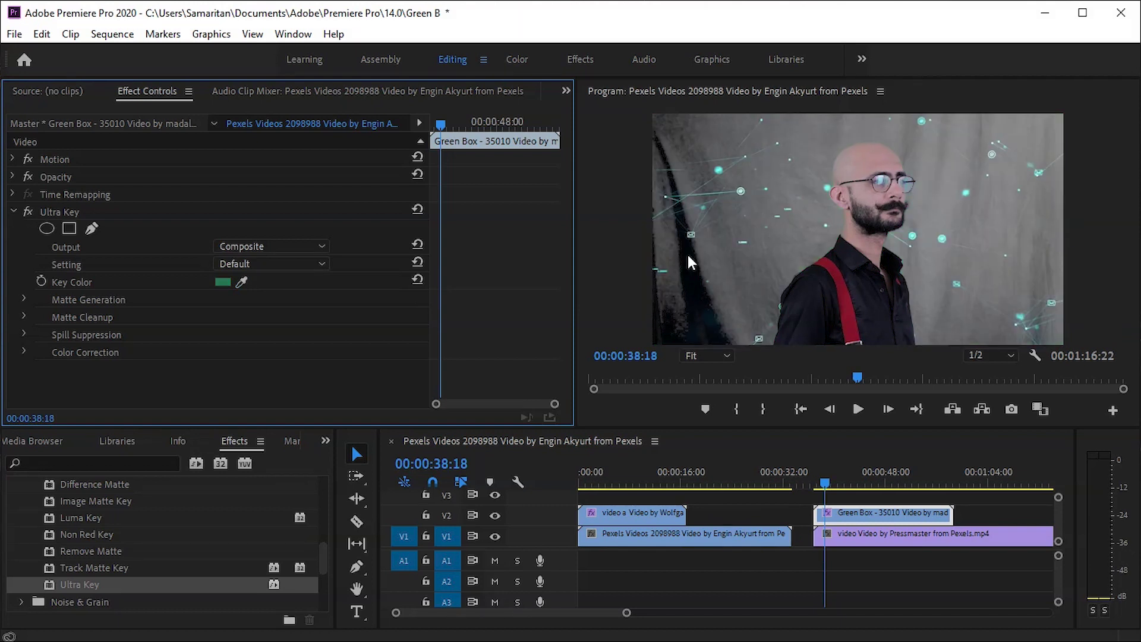
key(space)
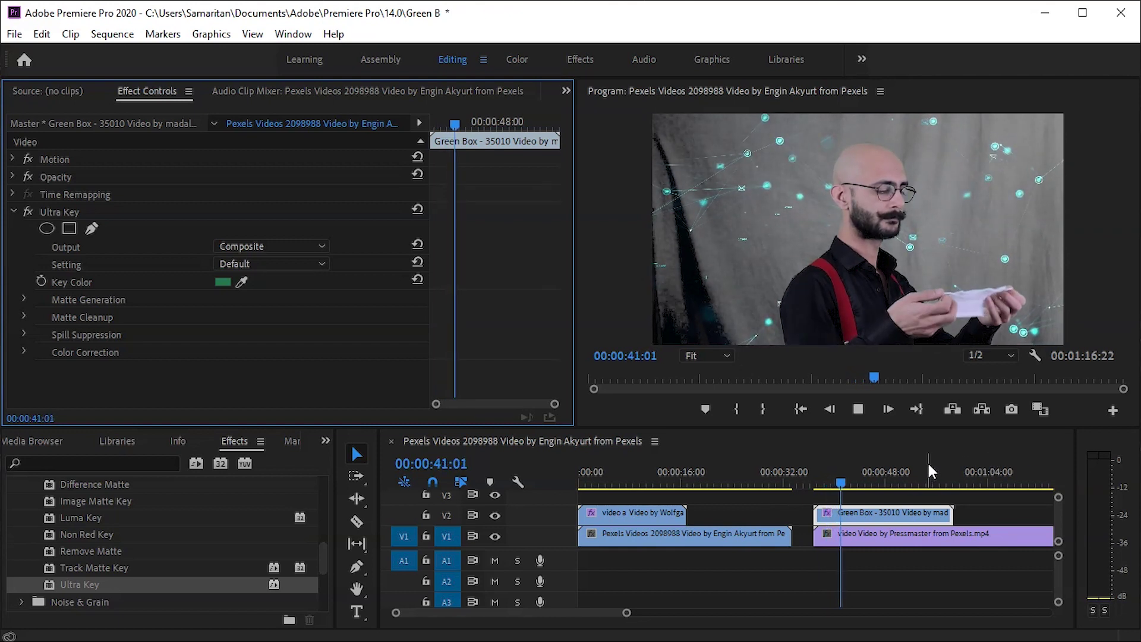
key(space)
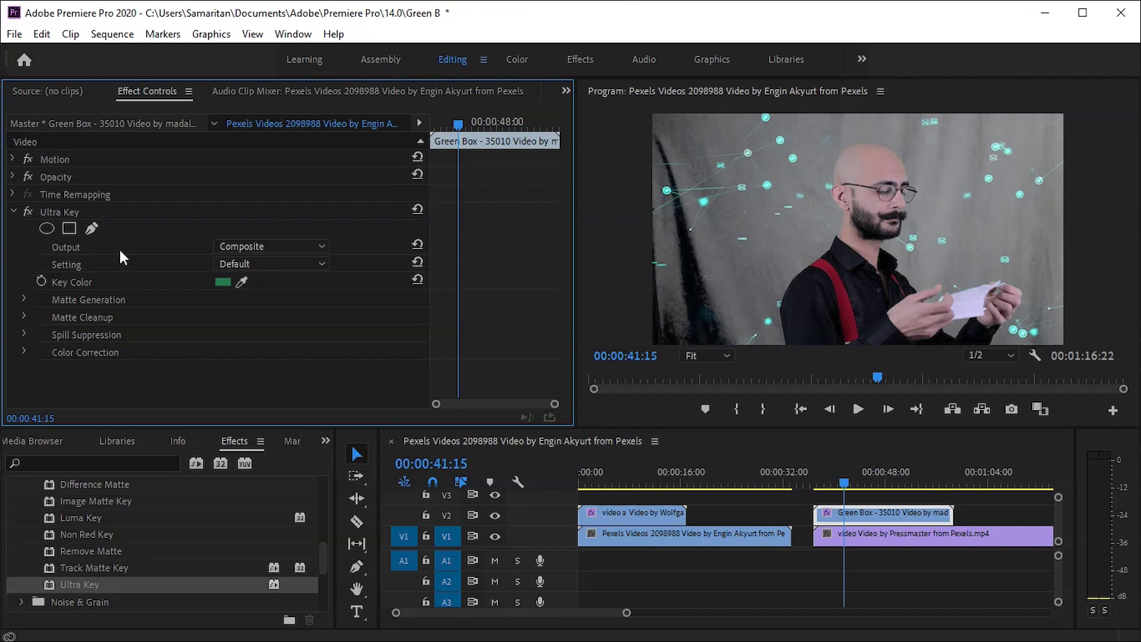
- Switch Ultra Key Output to Alpha Channel and enlarge the Program monitor to view the matte
click(278, 248)
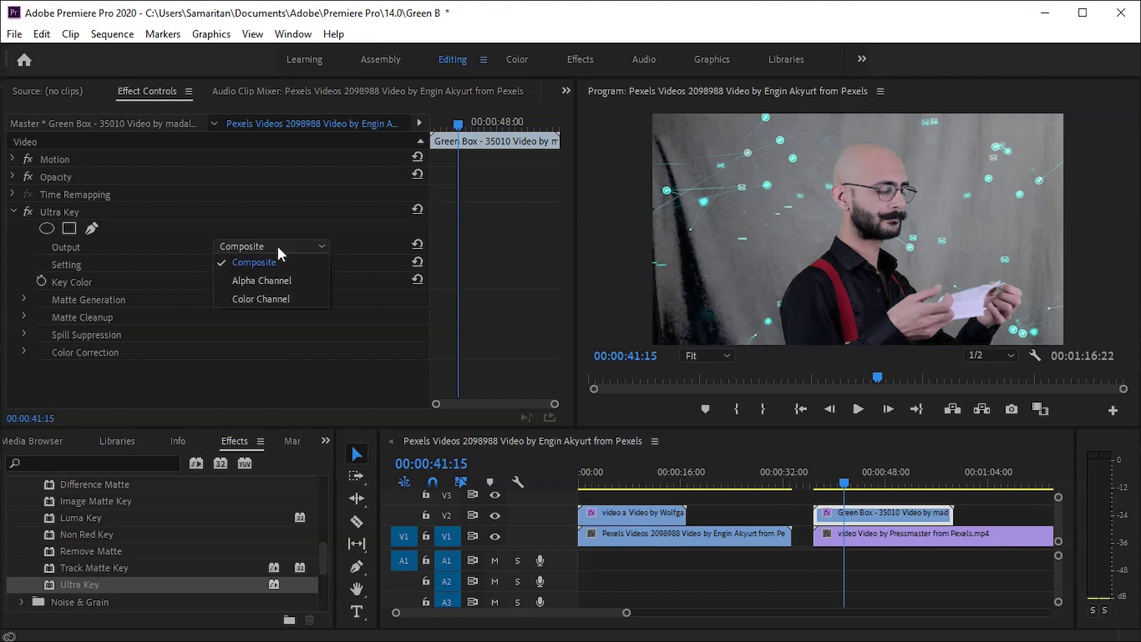
click(273, 278)
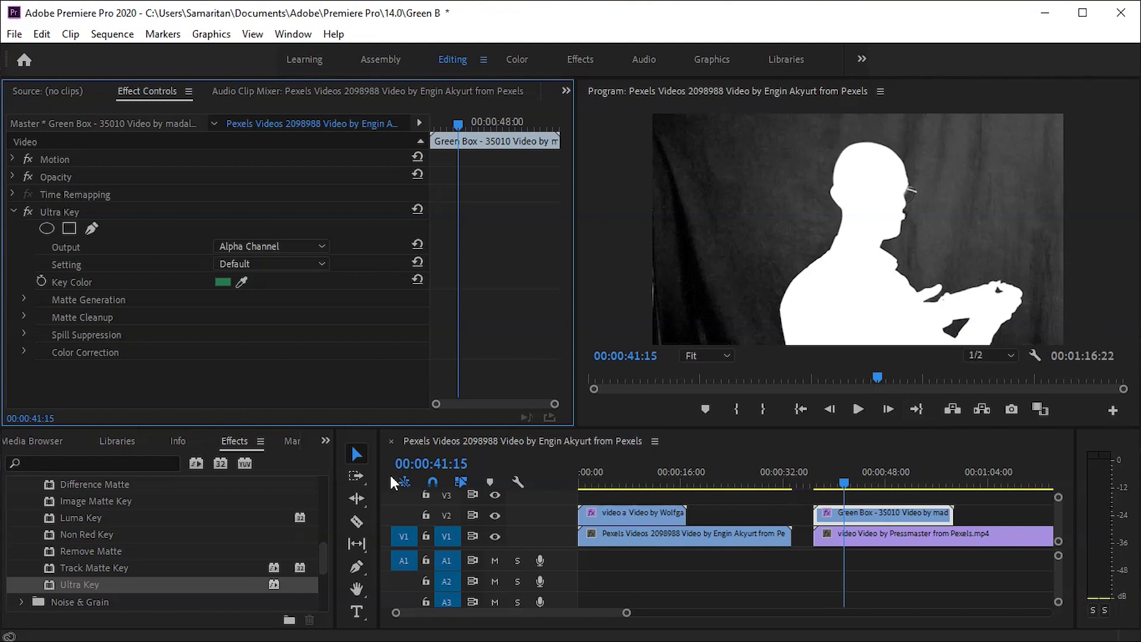
drag(388, 428, 388, 455)
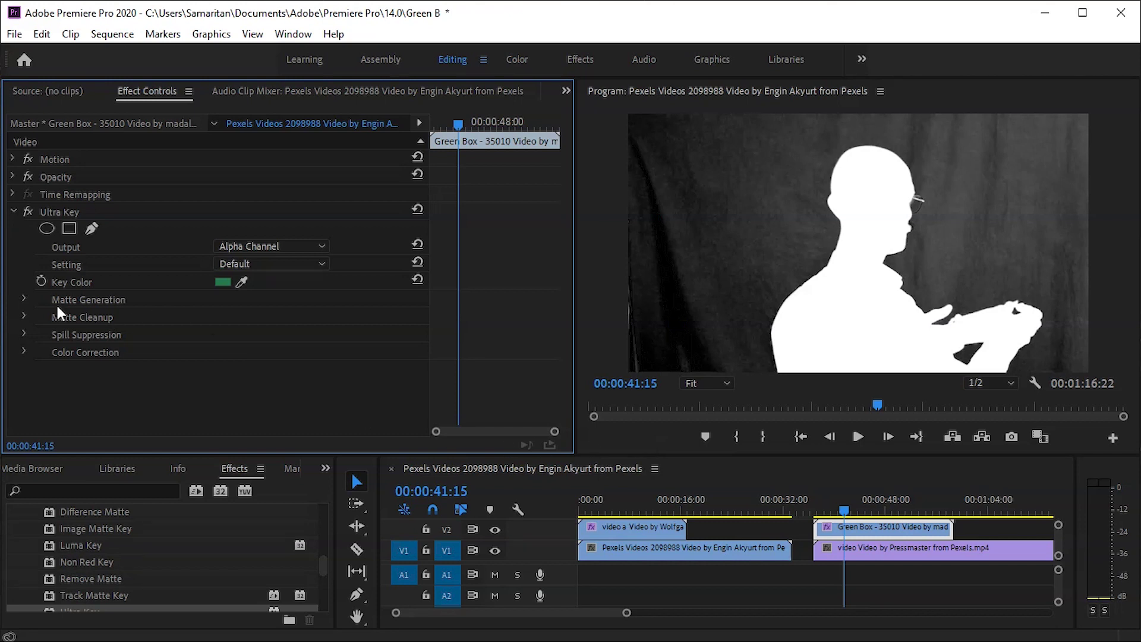
- Expand Matte Generation and test Transparency, toggling Output between Composite and Alpha Channel
click(23, 300)
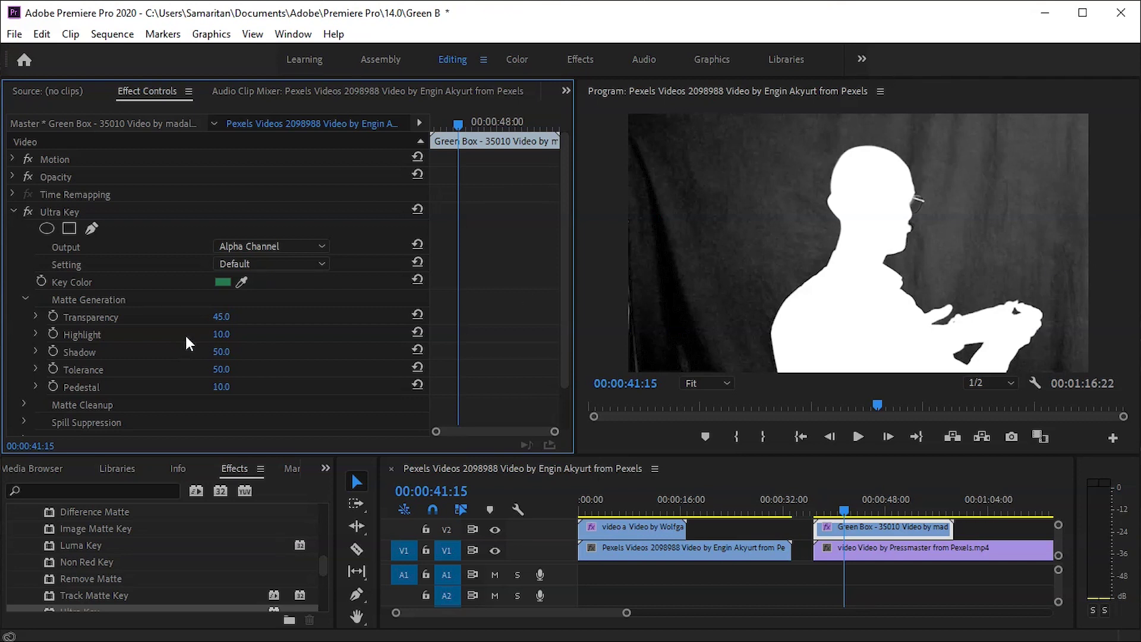
drag(215, 321, 255, 321)
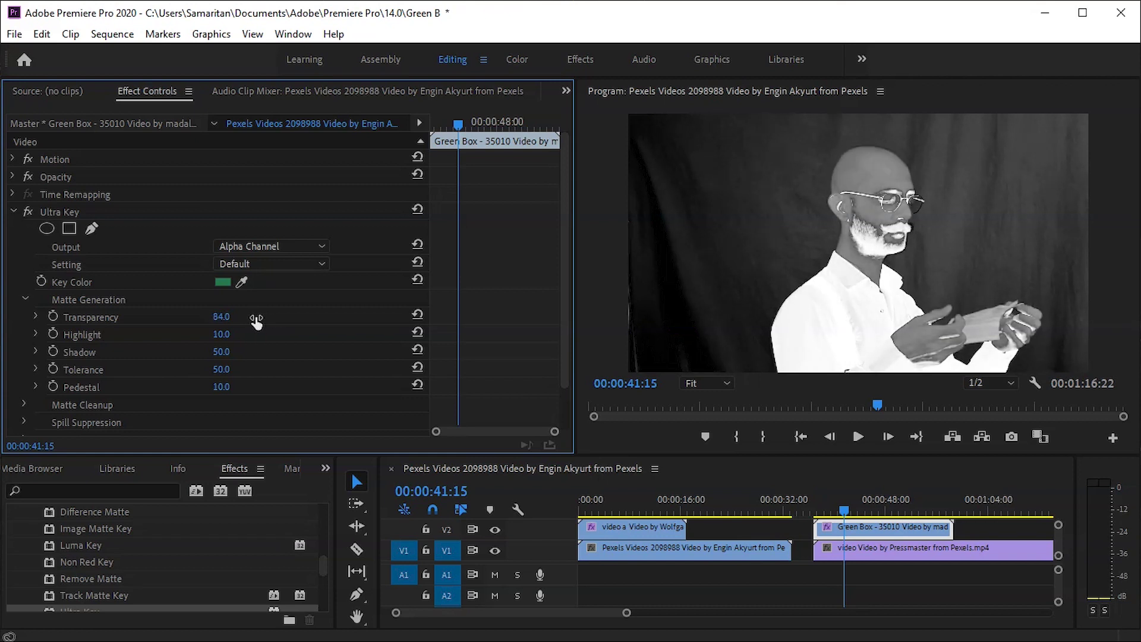
click(280, 244)
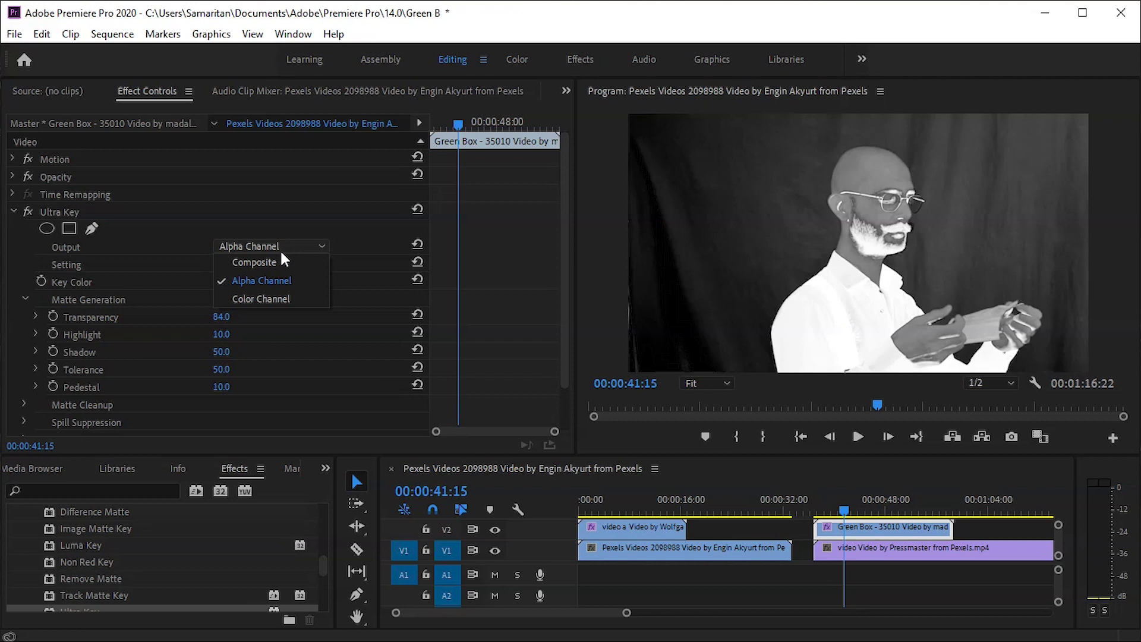
click(276, 262)
drag(251, 321, 226, 323)
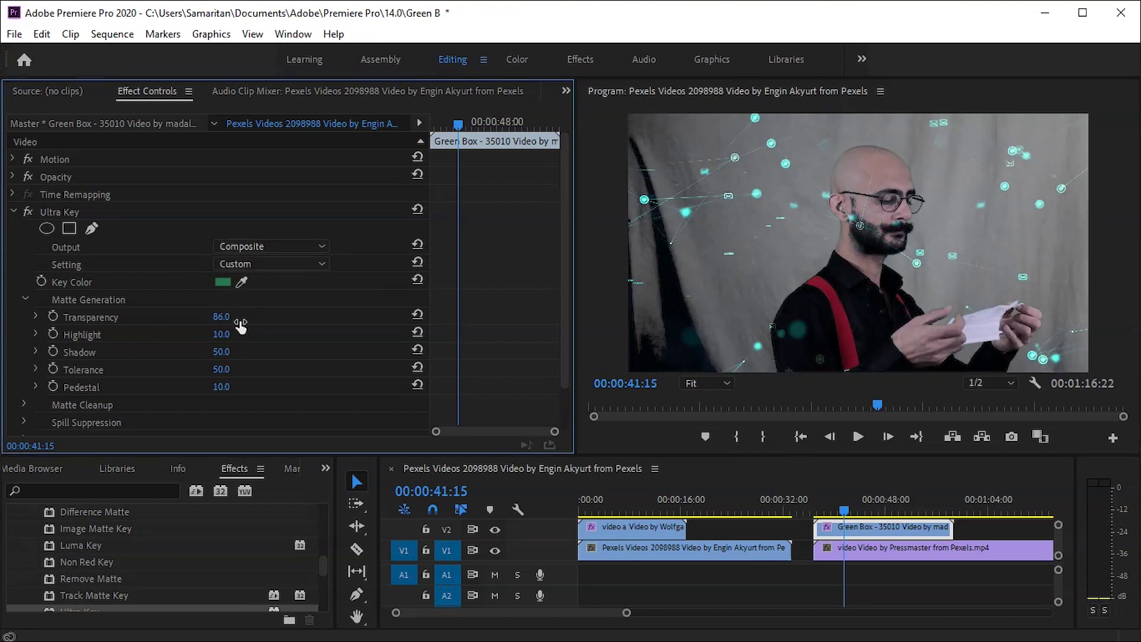
click(276, 245)
click(270, 274)
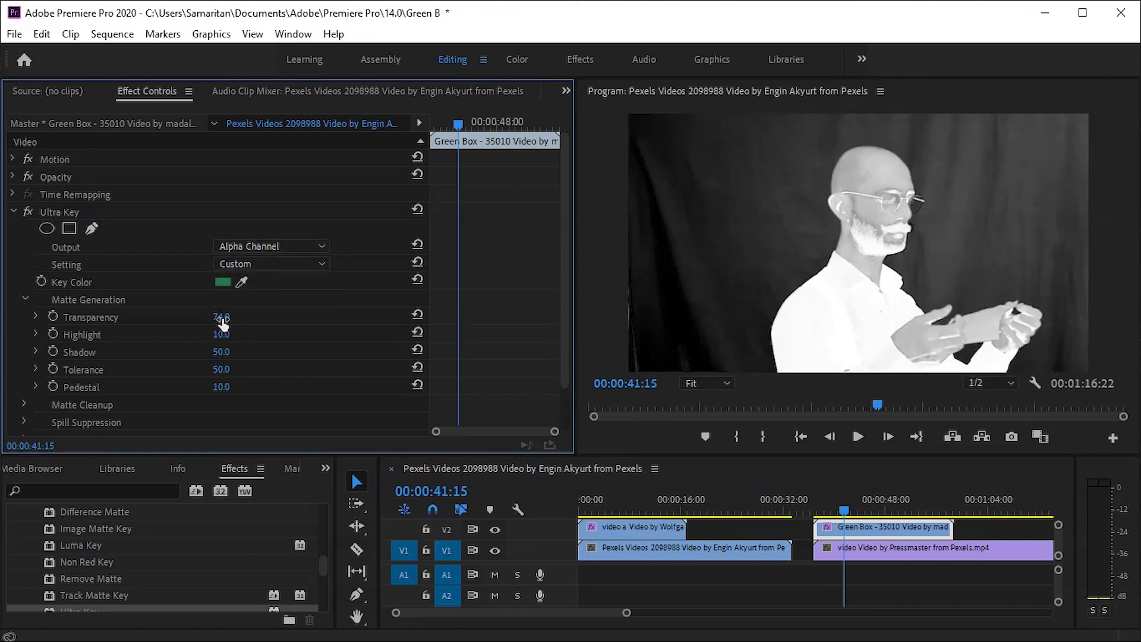
- Set Transparency to 55, Highlight to 5 and Shadow to 55 for a solid black matte background
drag(219, 322, 204, 320)
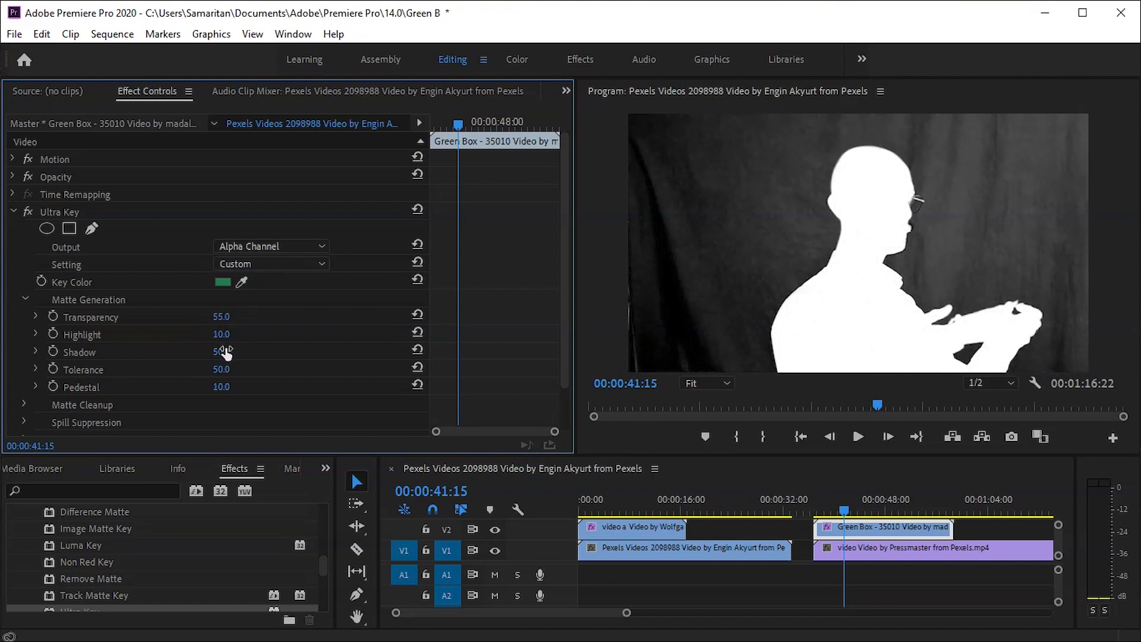
drag(218, 337, 211, 336)
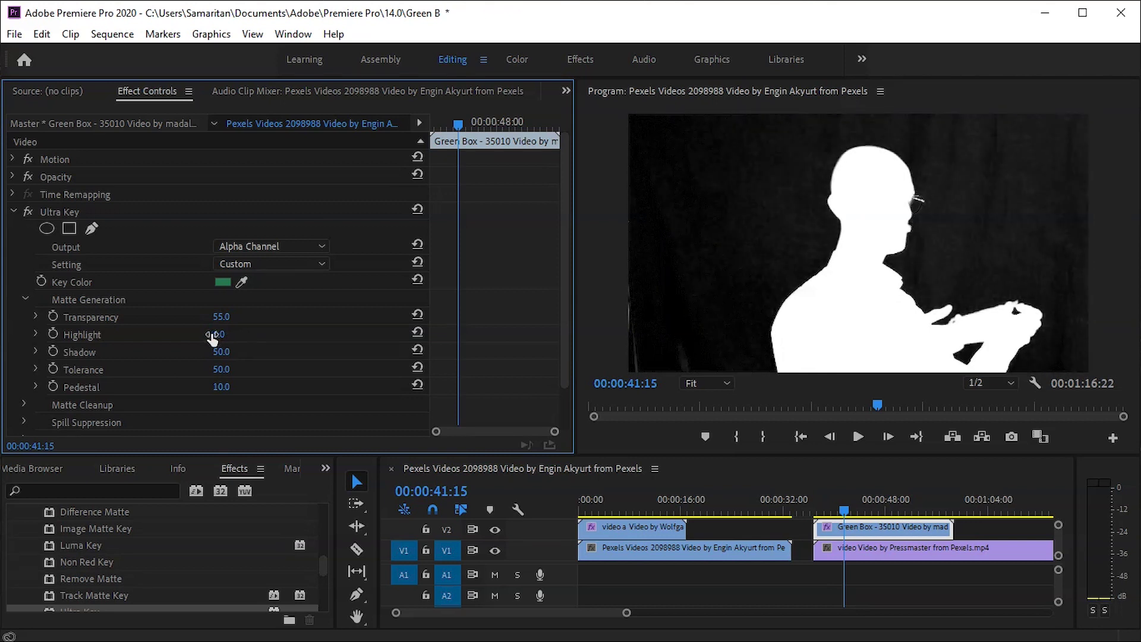
mouse_move(221, 351)
mouse_down()
mouse_move(206, 353)
mouse_move(240, 371)
mouse_move(203, 373)
mouse_move(252, 393)
mouse_up()
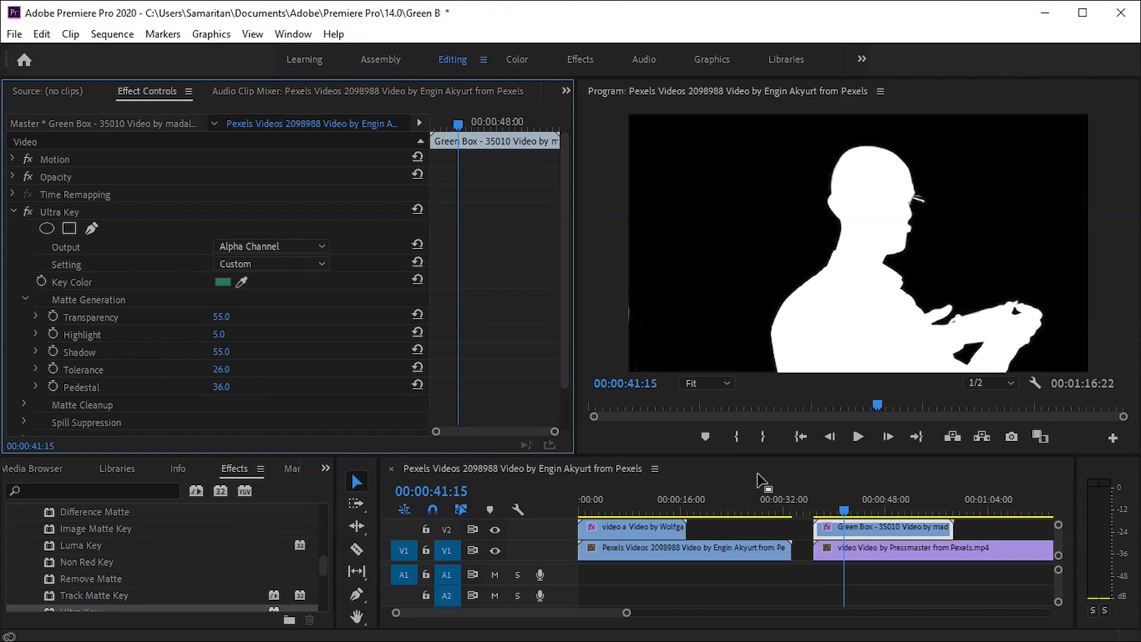
click(307, 245)
- Return Output to Composite, replay the man's shot and stop on a frame
click(287, 266)
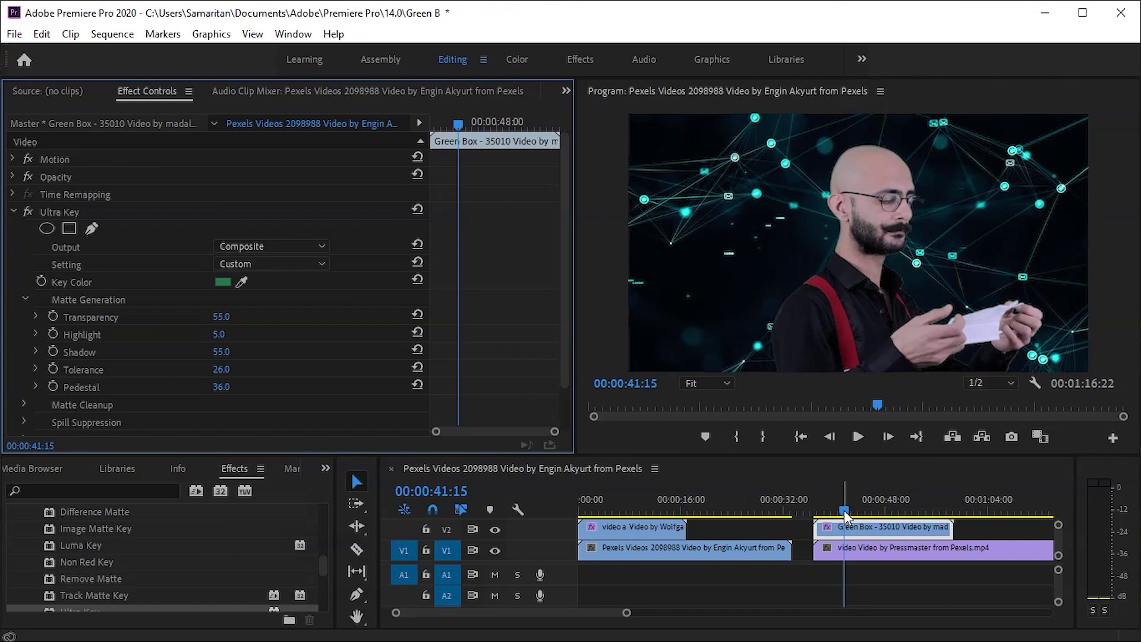
drag(846, 517, 828, 512)
key(space)
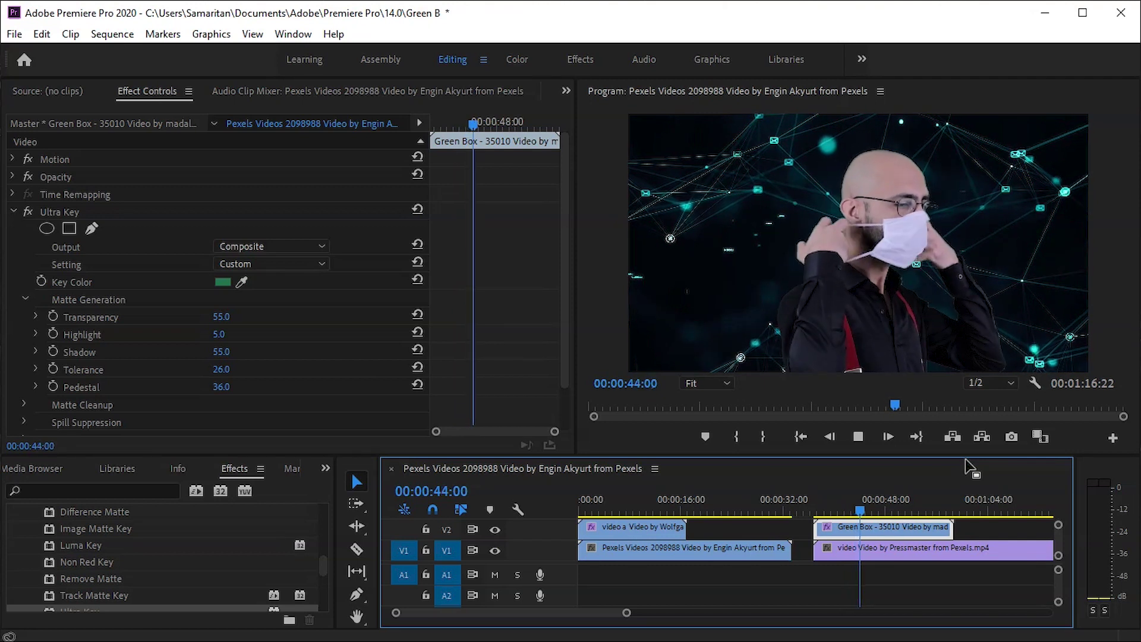
key(space)
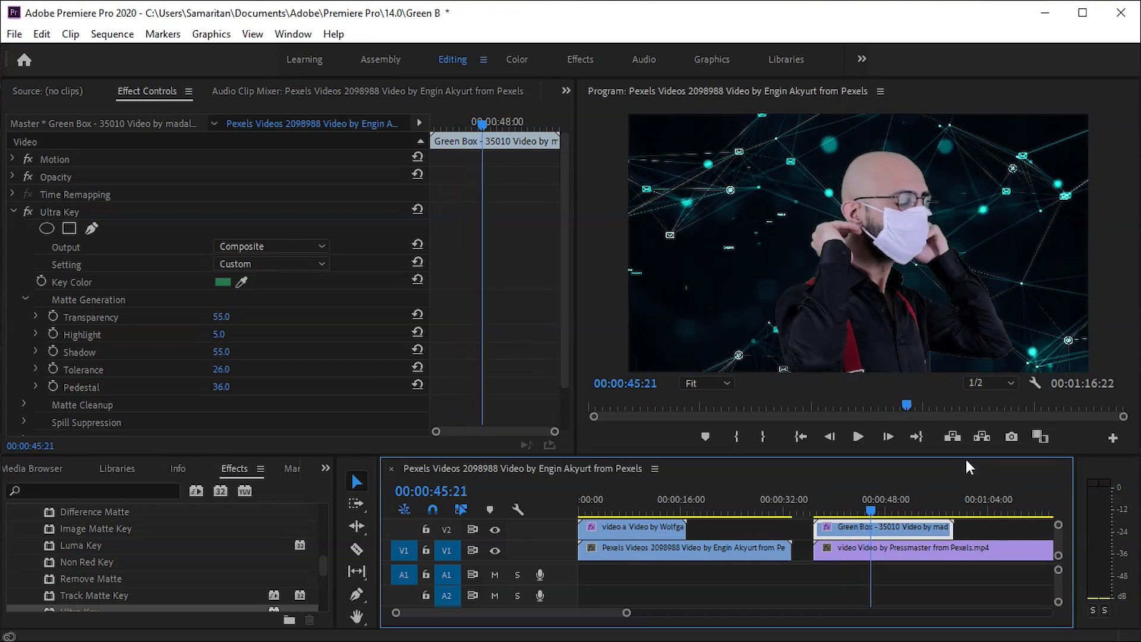
- Set the Program Monitor zoom to 75% and maximize it with the ` key
click(726, 384)
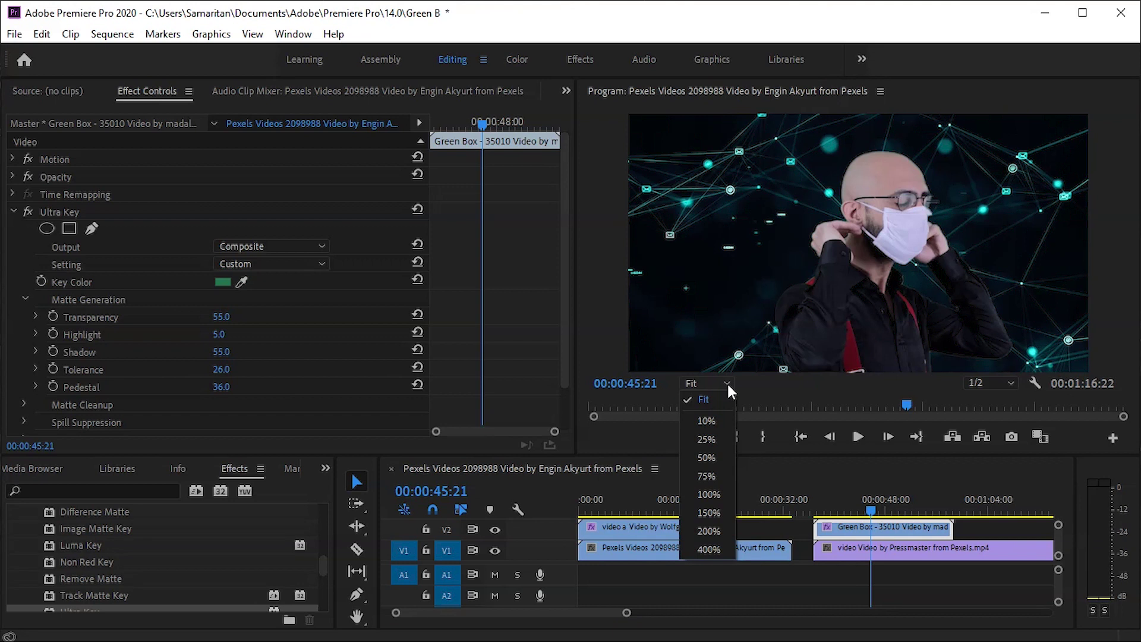
click(707, 475)
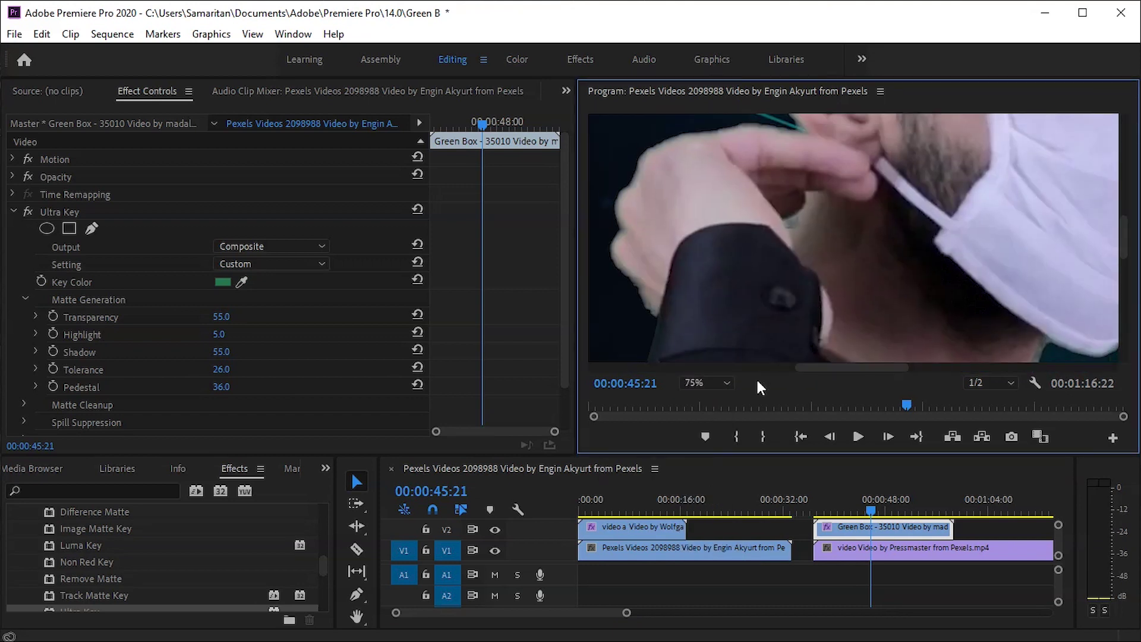
key(grave)
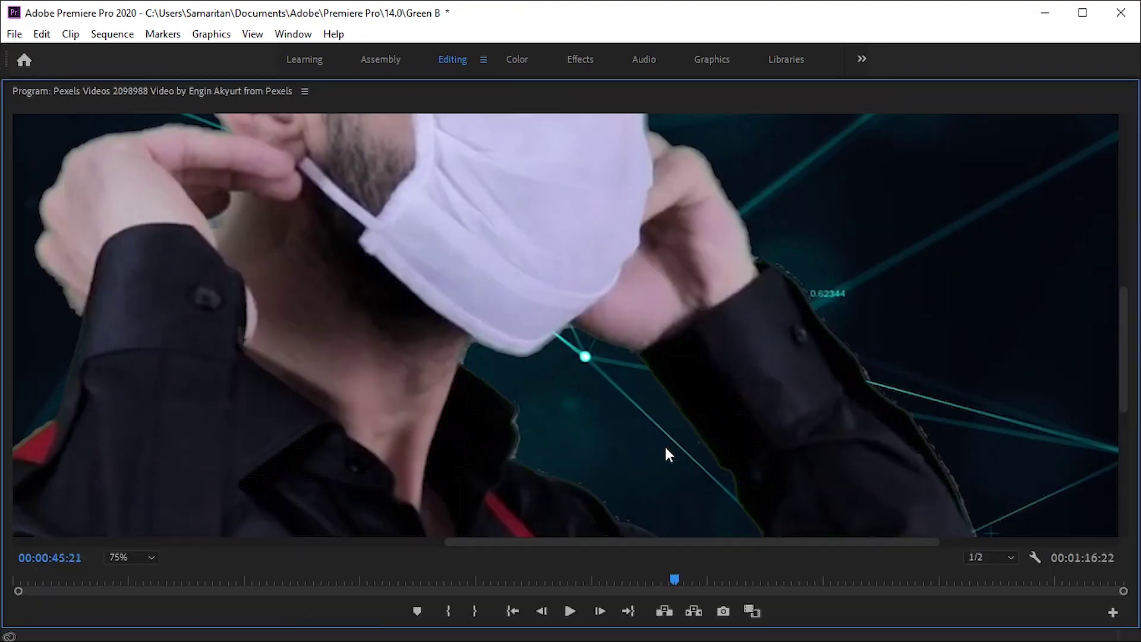
key(Left)
key(Left)
key(Left)
drag(1127, 359, 1126, 237)
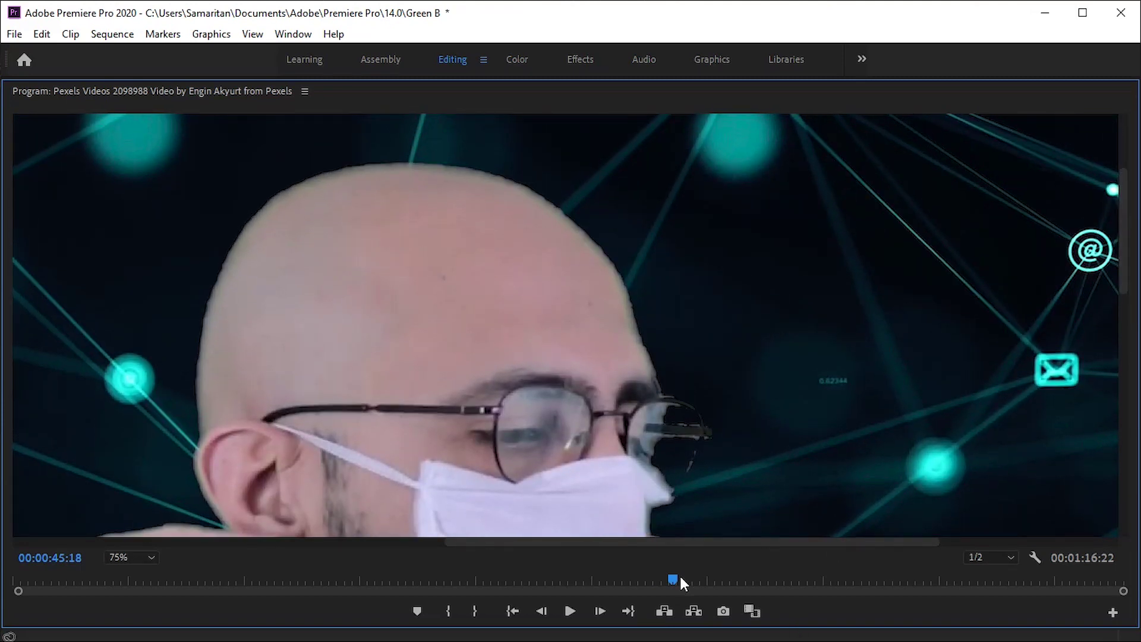
- Play from a few seconds earlier to inspect the key edges, then restore the layout and stop
drag(680, 577, 635, 578)
key(space)
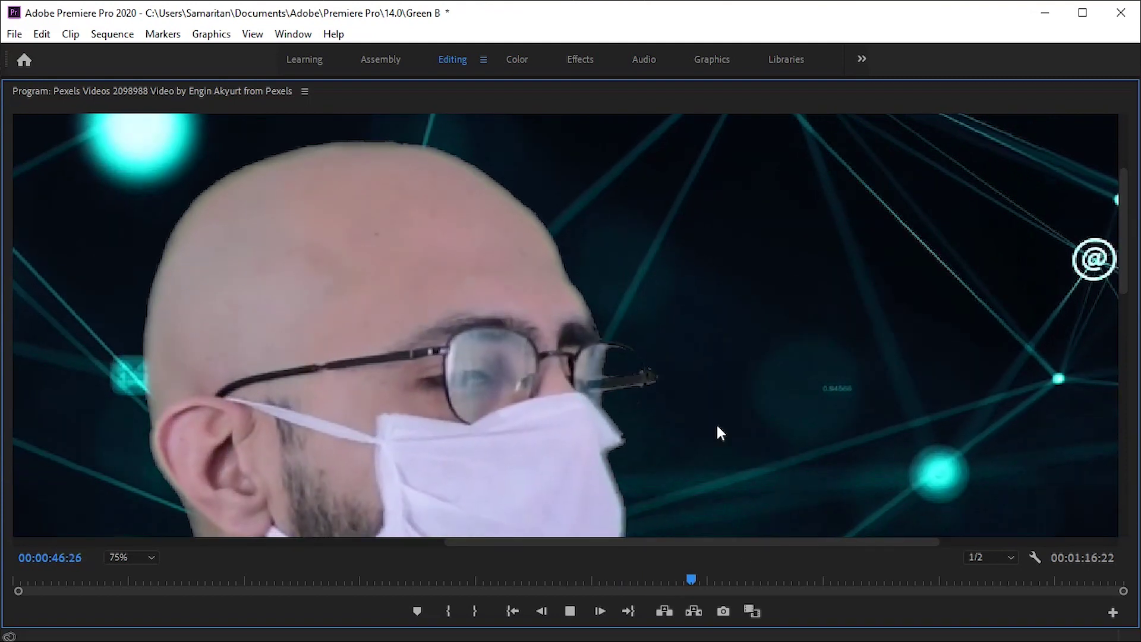
drag(1125, 260, 1121, 293)
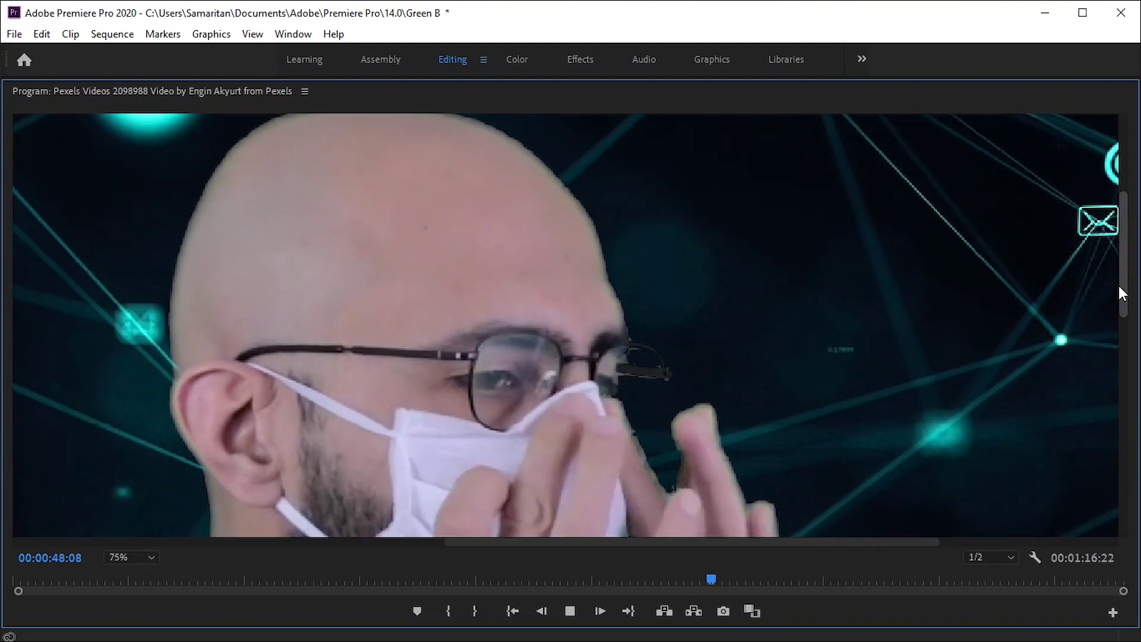
scroll(1114, 314, down, 3)
scroll(1123, 381, up, 3)
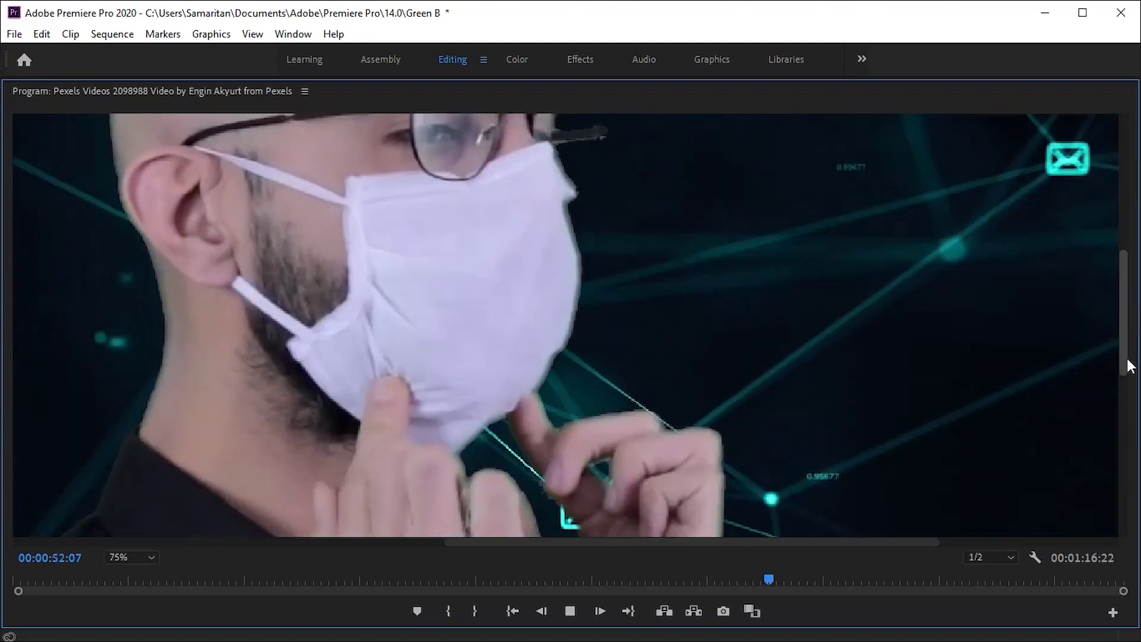
key(grave)
key(space)
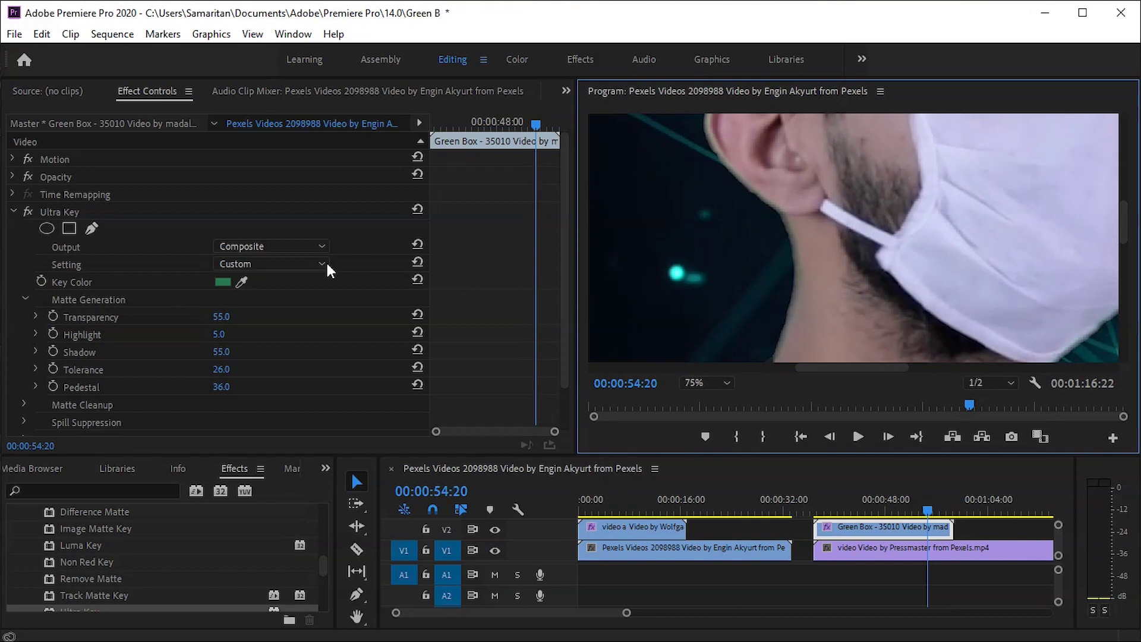
- In Ultra Key's Matte Cleanup, raise Choke to 42, Soften to 42 and set Mid Point 38
click(24, 299)
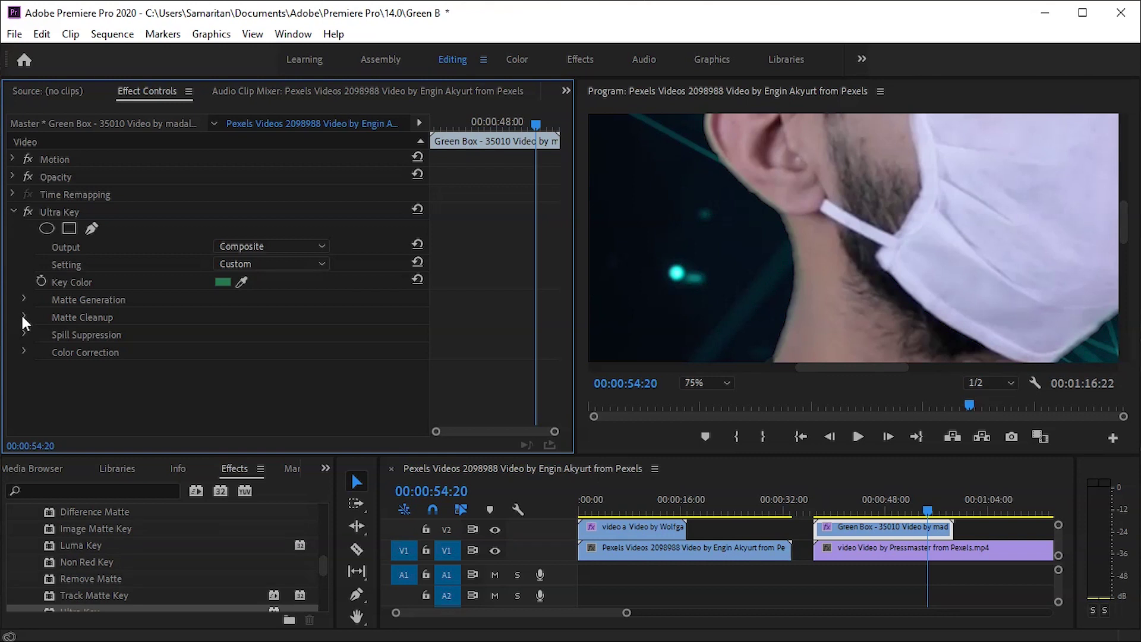
click(22, 316)
scroll(878, 308, up, 5)
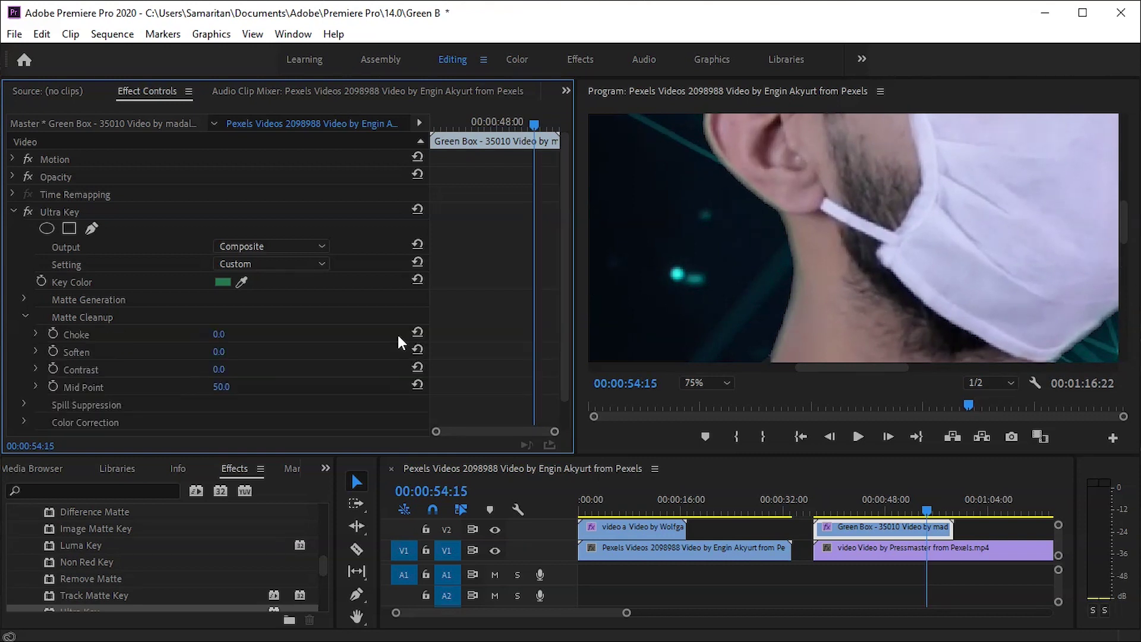
scroll(741, 265, down, 2)
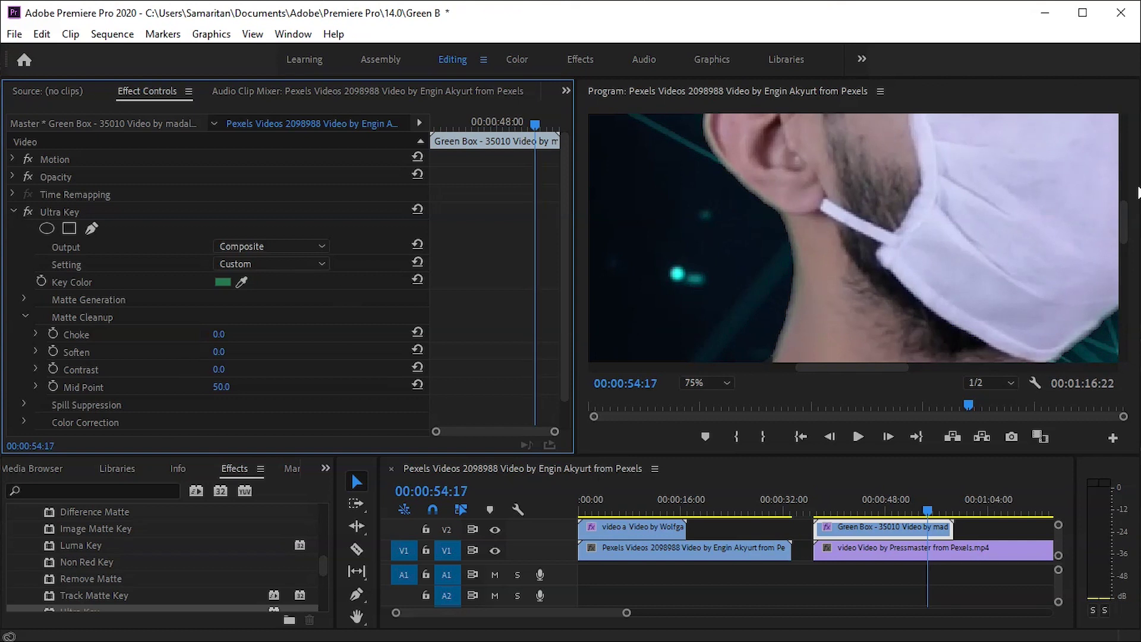
drag(1122, 235, 1122, 193)
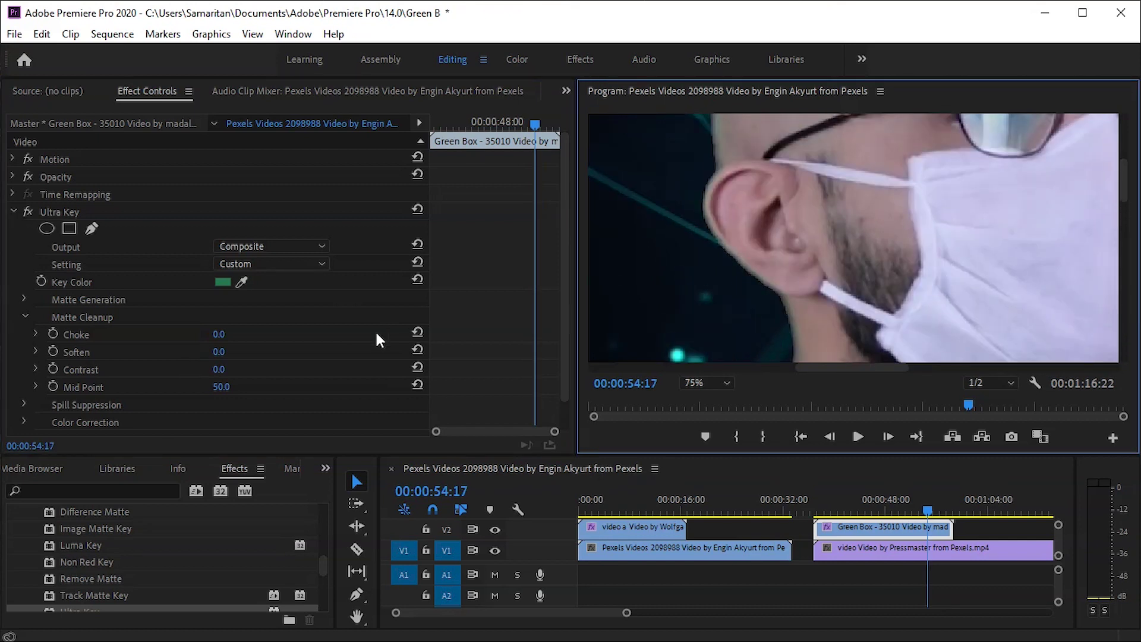
drag(223, 334, 267, 337)
scroll(744, 261, down, 8)
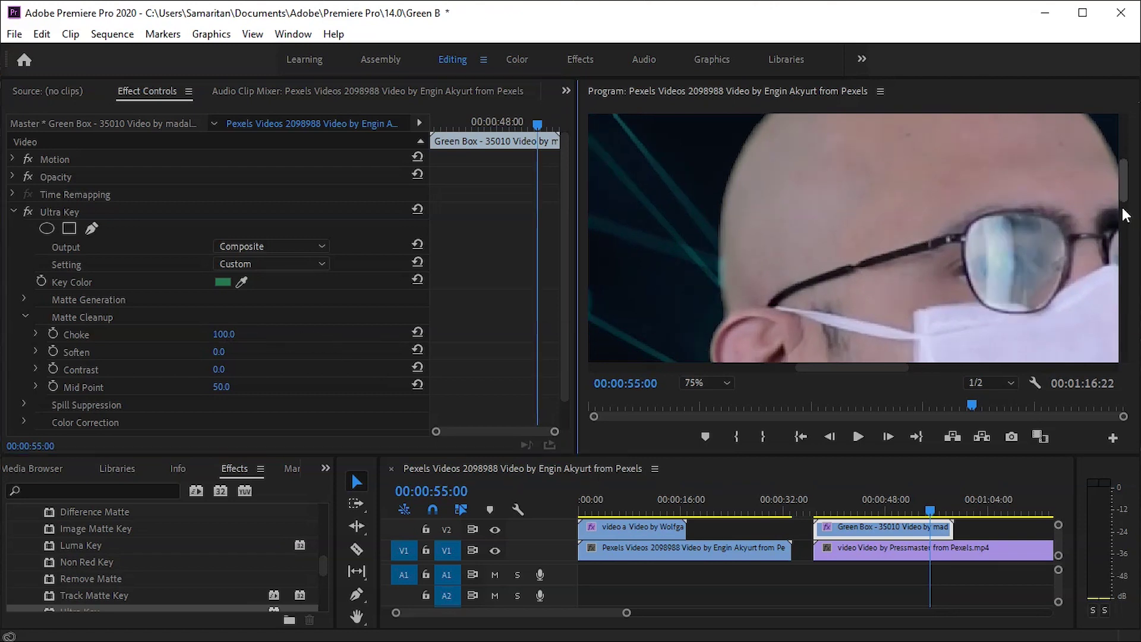
drag(1125, 214, 1123, 249)
drag(773, 457, 772, 543)
drag(580, 400, 461, 390)
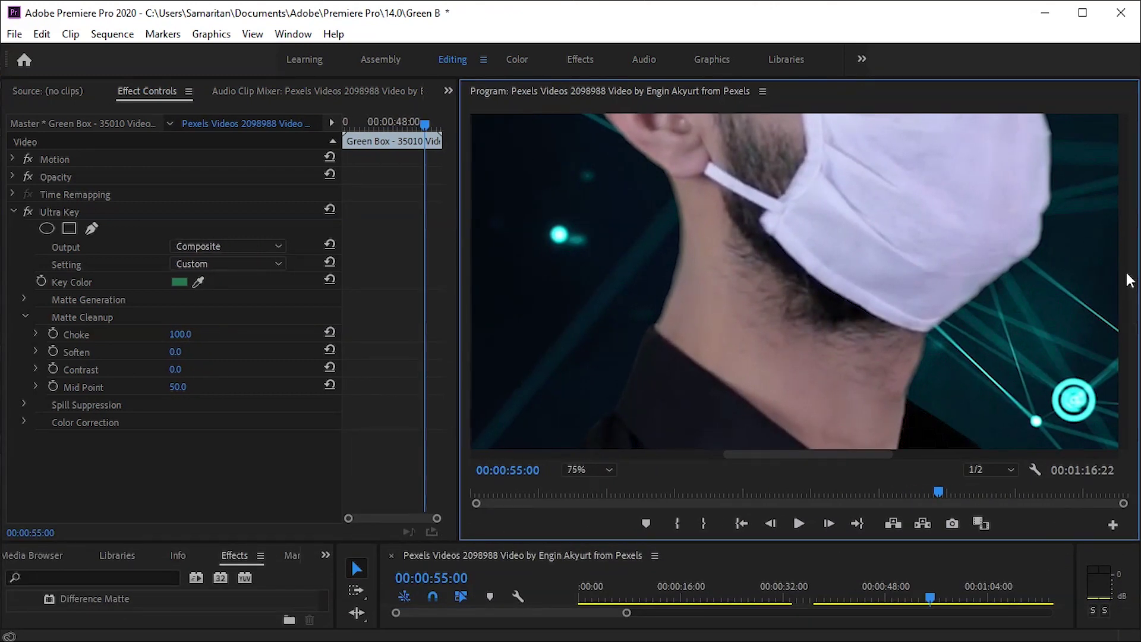
drag(1129, 279, 1128, 240)
mouse_move(153, 338)
mouse_down()
mouse_move(195, 337)
mouse_move(117, 340)
mouse_move(219, 342)
mouse_move(162, 342)
mouse_up()
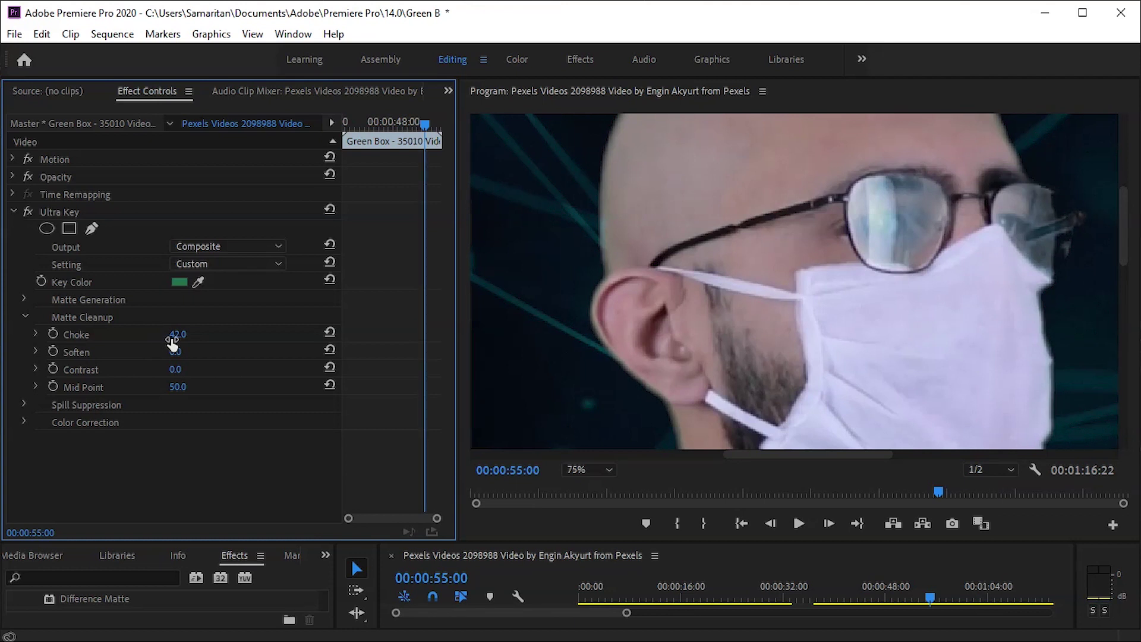
mouse_move(172, 352)
mouse_down()
mouse_move(234, 375)
mouse_move(146, 371)
mouse_up()
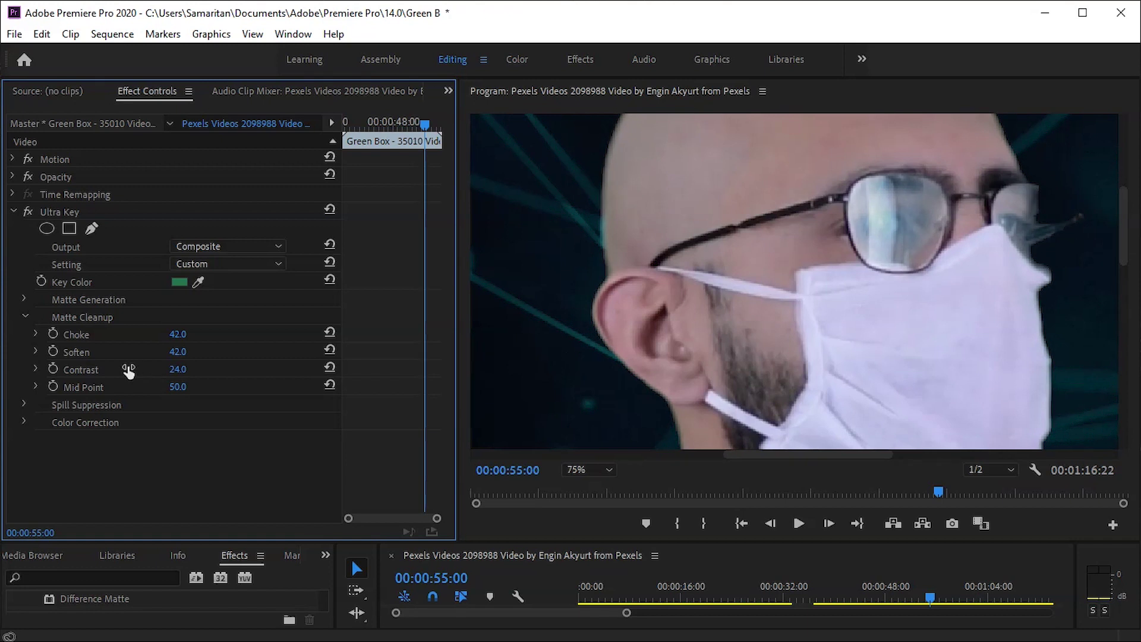
- Lower the Spill Suppression Desaturate amount to 9
click(23, 404)
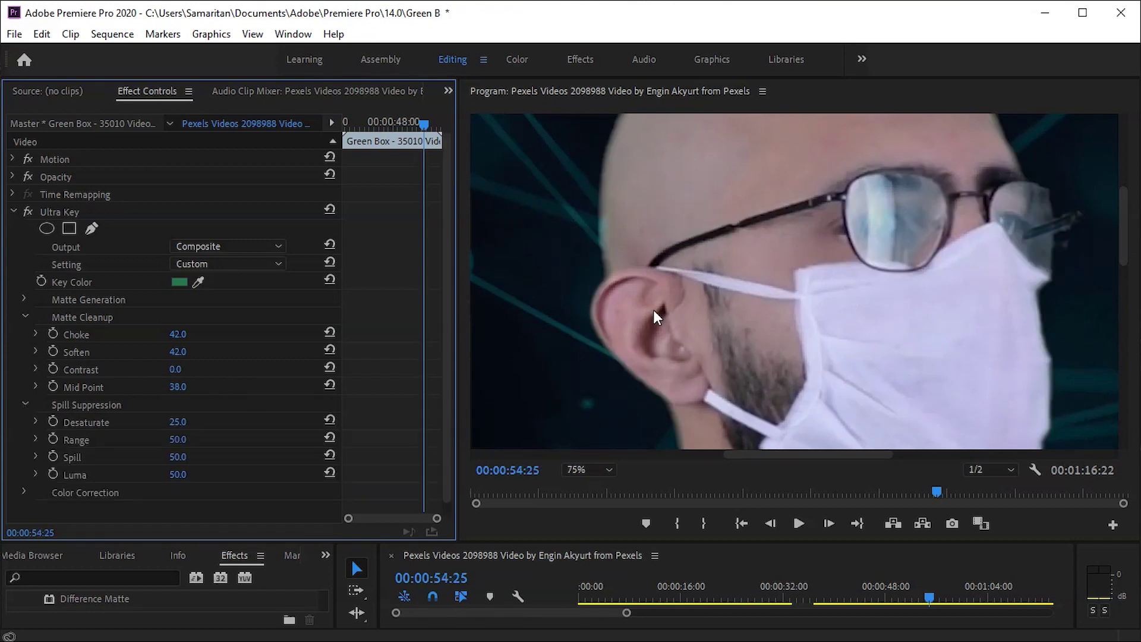
drag(1126, 246, 1104, 370)
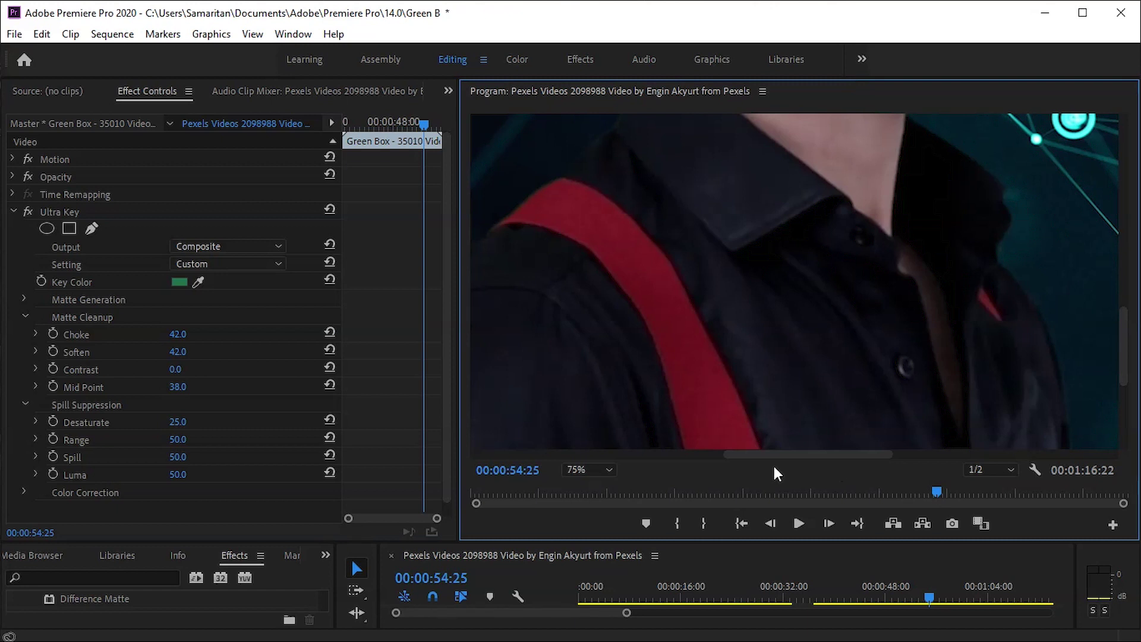
scroll(773, 468, down, 3)
drag(1132, 254, 1133, 184)
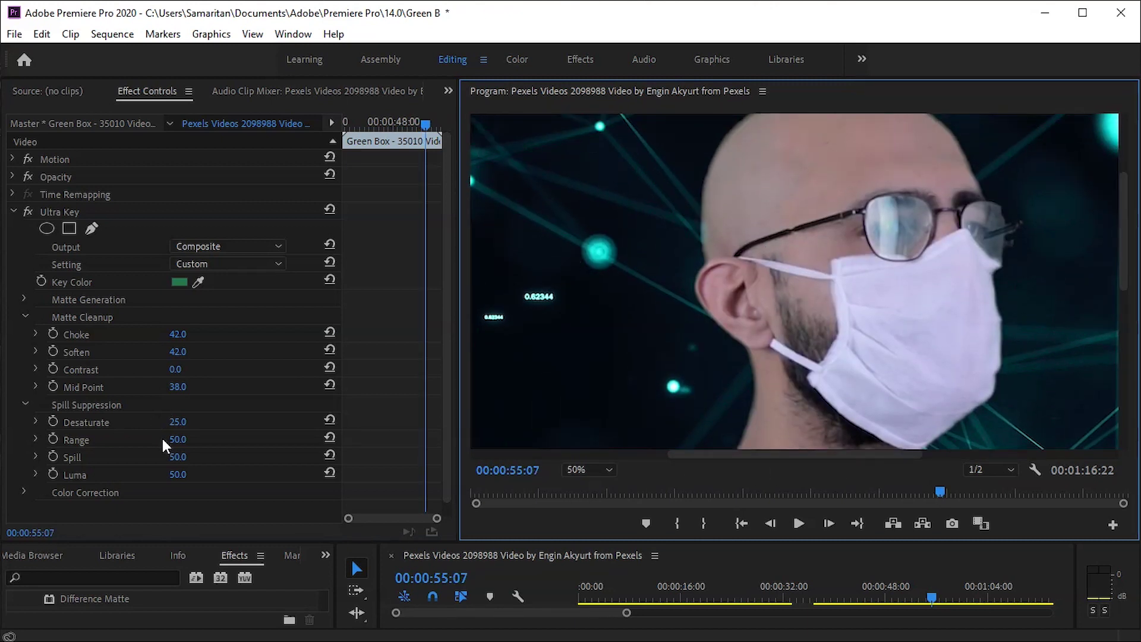
mouse_move(181, 426)
mouse_down()
mouse_move(165, 429)
mouse_move(196, 428)
mouse_up()
click(183, 421)
- Enlarge the timeline panel and set the Program monitor zoom to Fit
drag(843, 542, 843, 429)
click(588, 356)
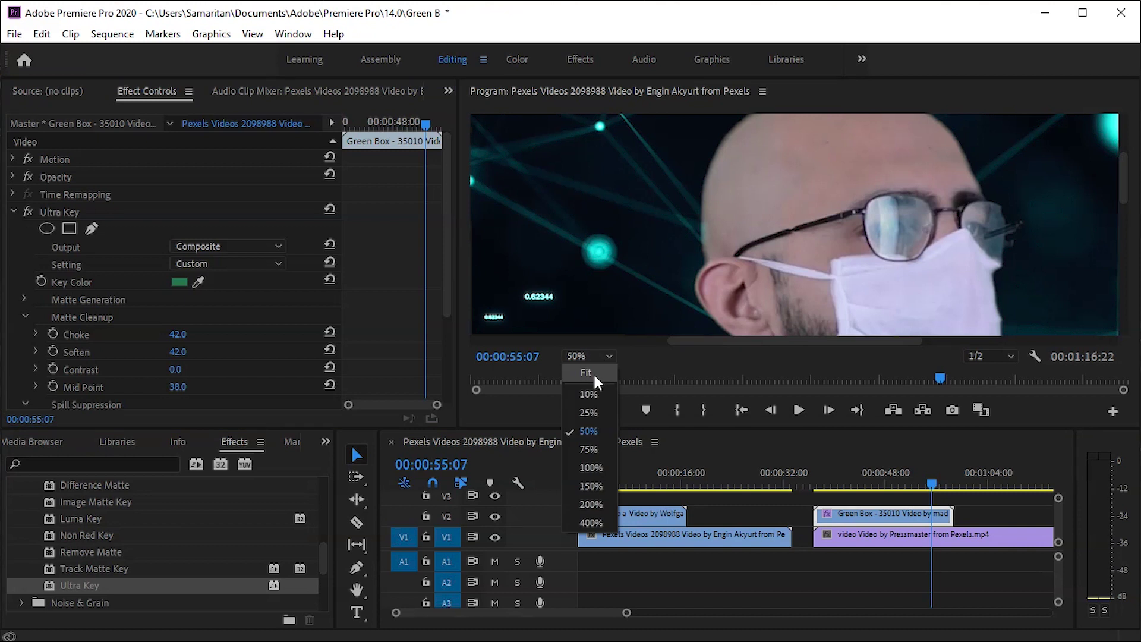
click(588, 373)
click(822, 486)
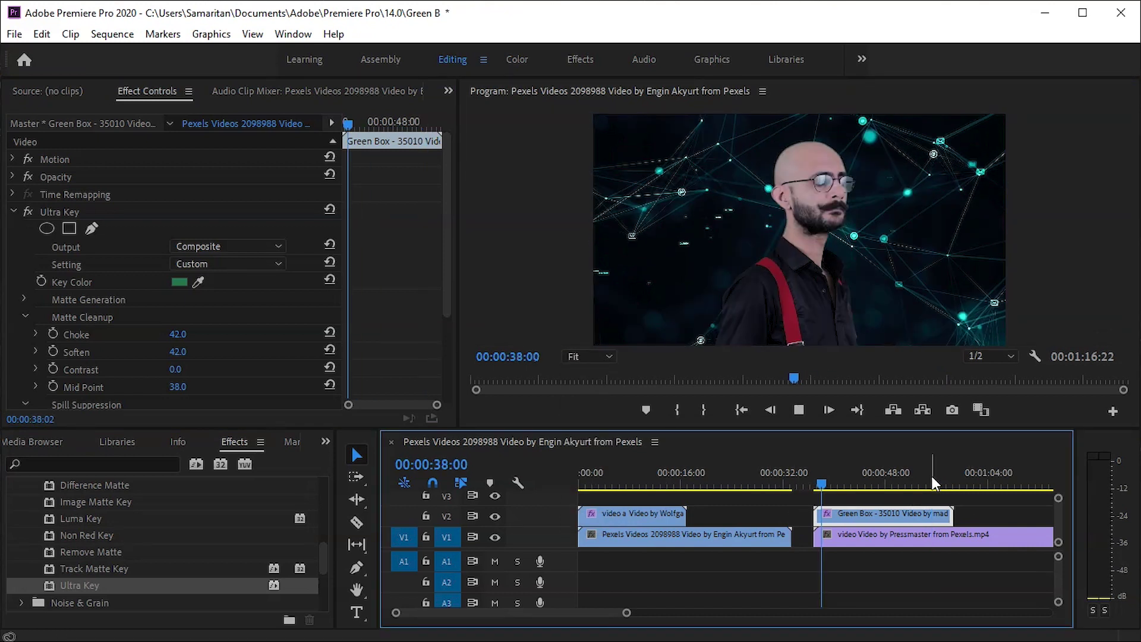
key(grave)
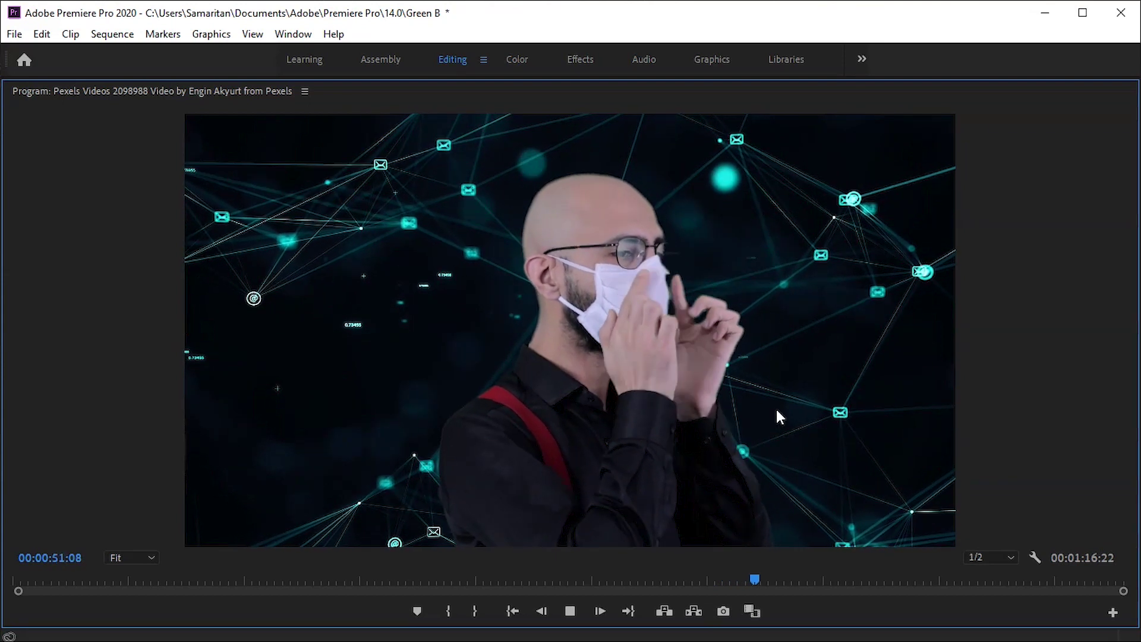
key(grave)
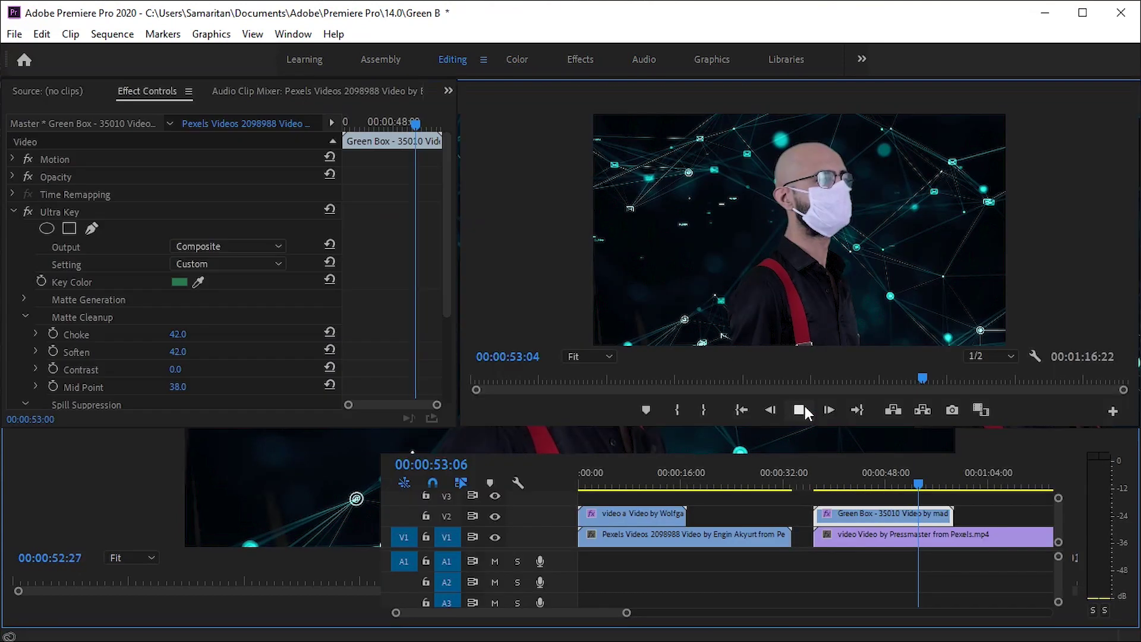
key(space)
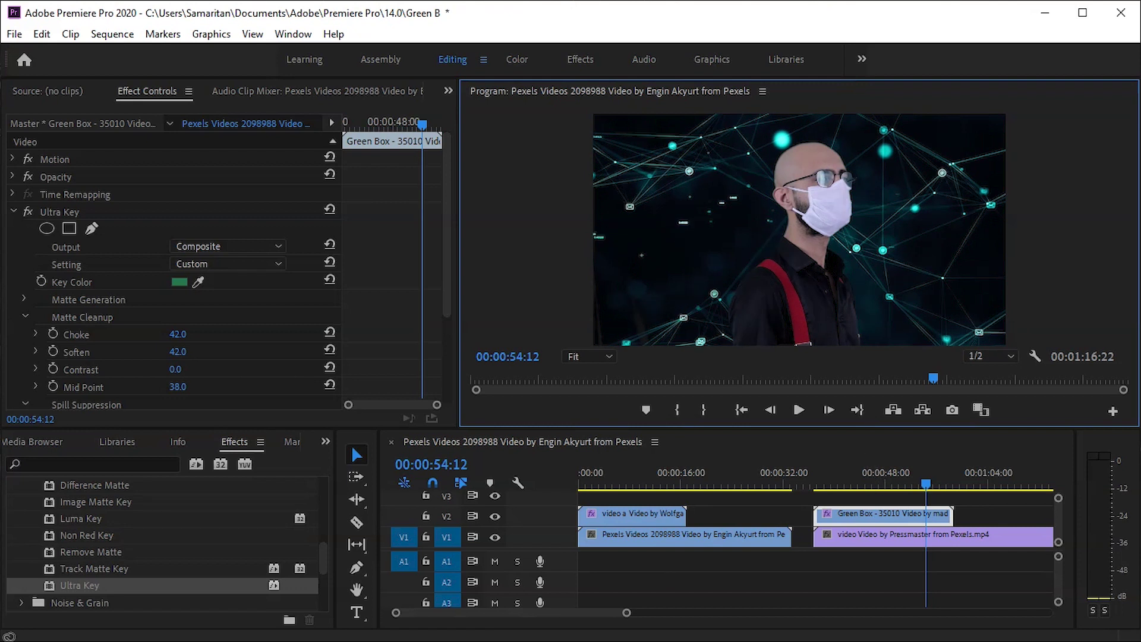
- Collapse Matte Cleanup and Spill Suppression, then set Ultra Key Output to Alpha Channel
click(20, 315)
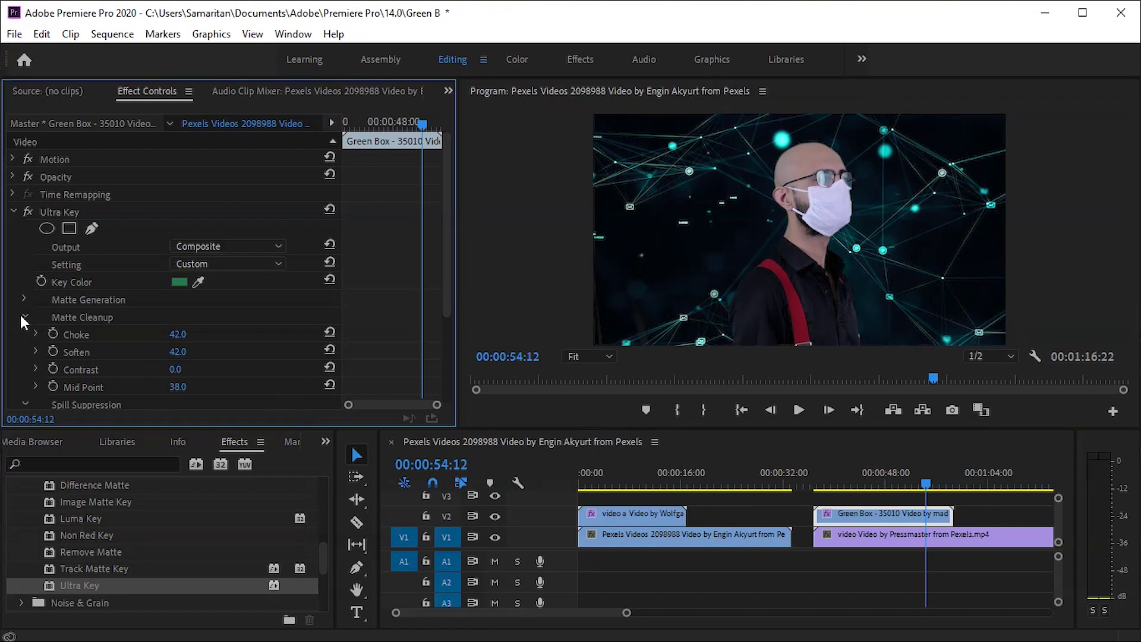
click(23, 315)
click(24, 334)
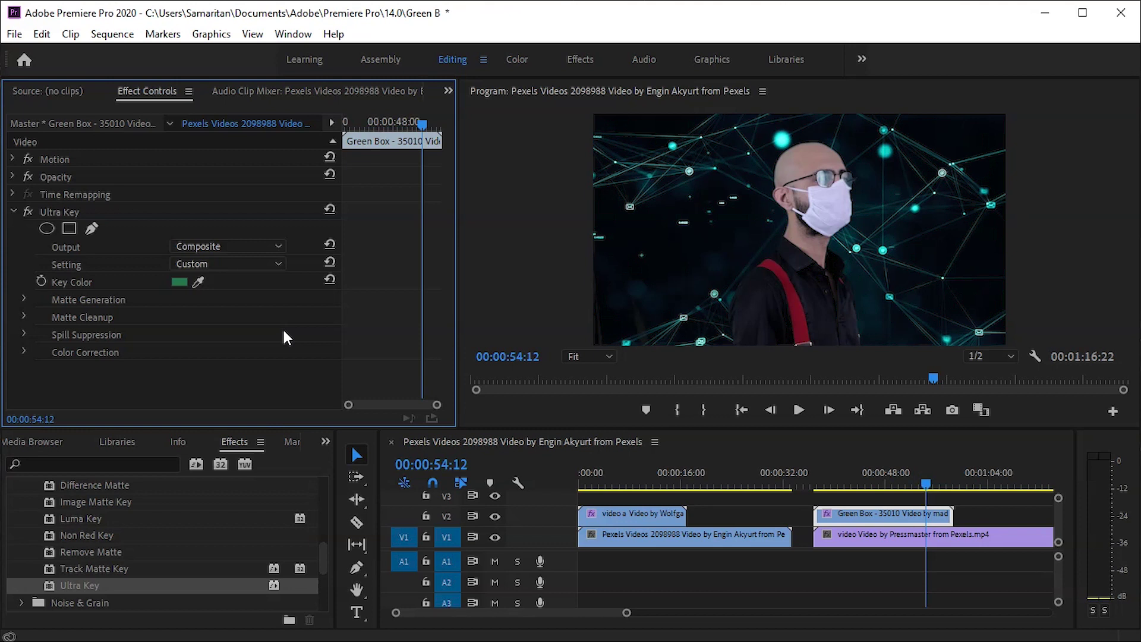
click(248, 247)
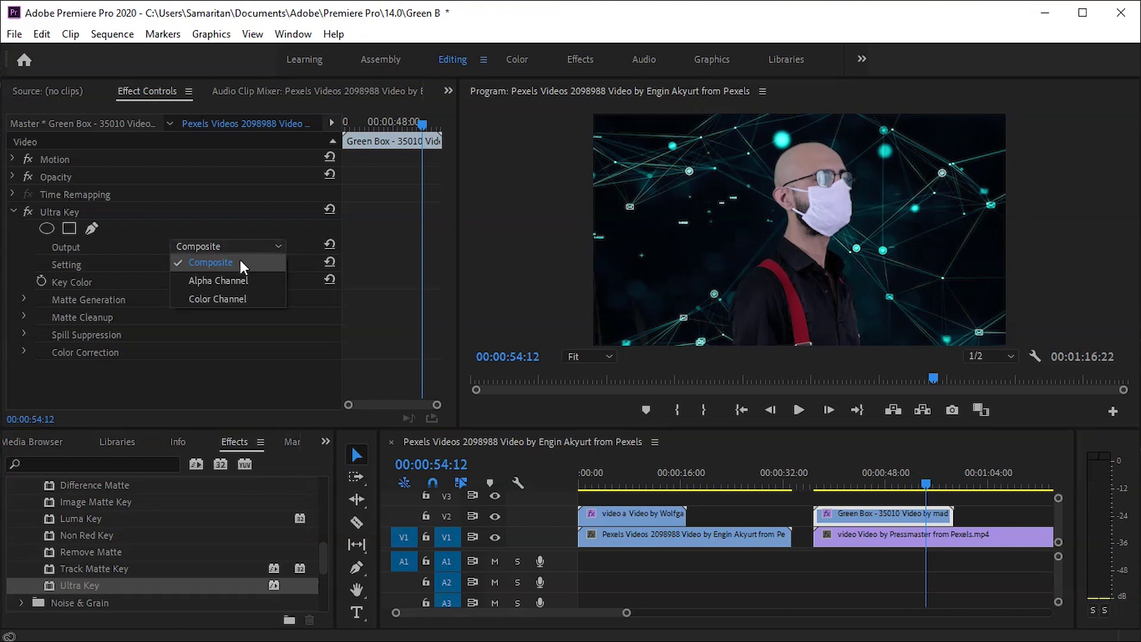
click(230, 282)
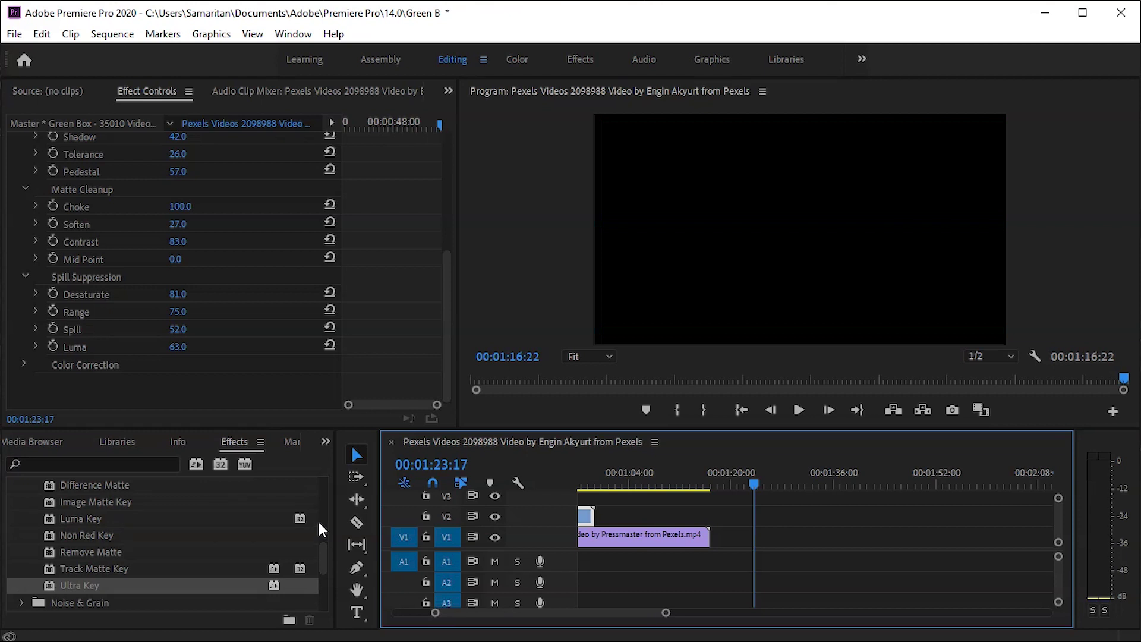
- Place the asteroid clip on V1 and the Green Screen clip on V2 above it
drag(322, 551, 324, 569)
key(shift+1)
drag(87, 549, 758, 535)
scroll(314, 525, down, 3)
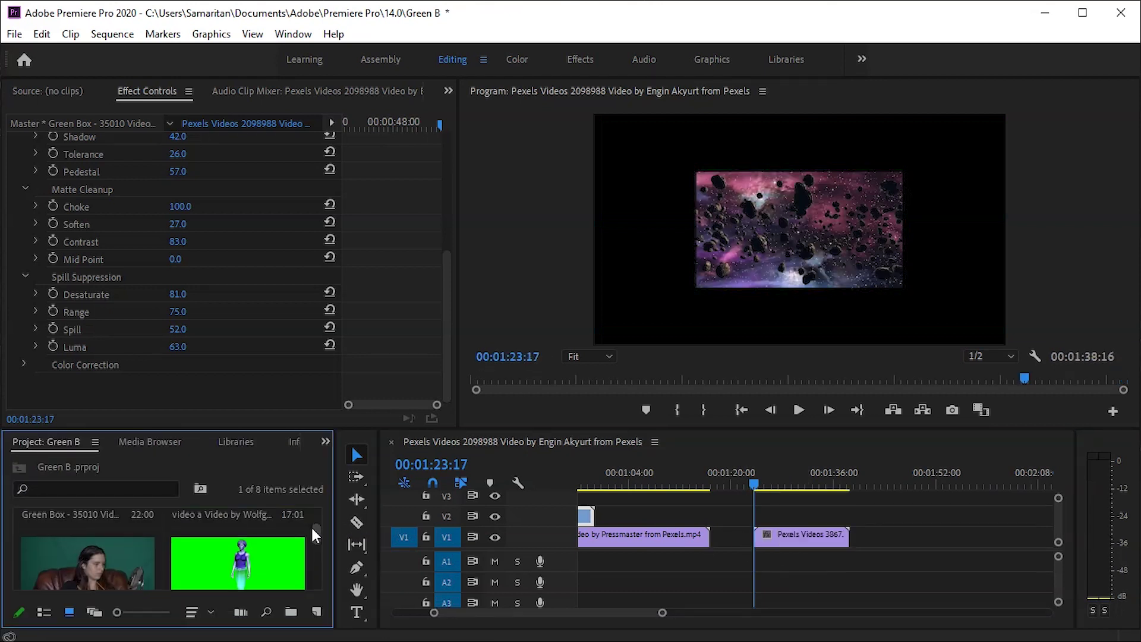
drag(230, 566, 776, 523)
click(776, 523)
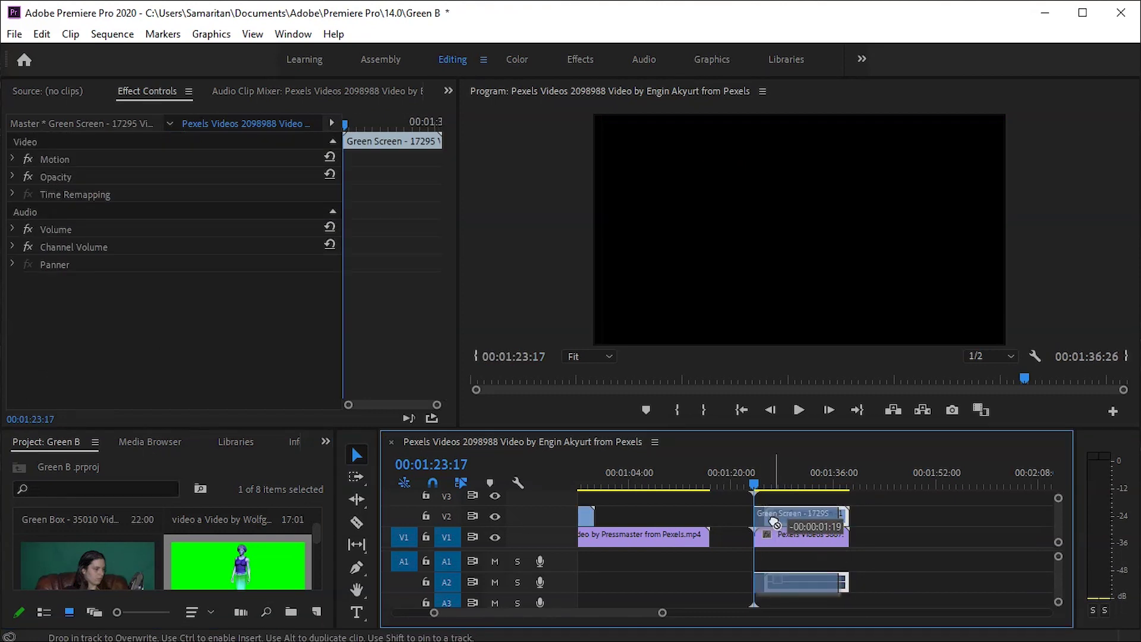
- Apply Ultra Key to the Green Screen clip, sample its green background, and play the composite
click(326, 440)
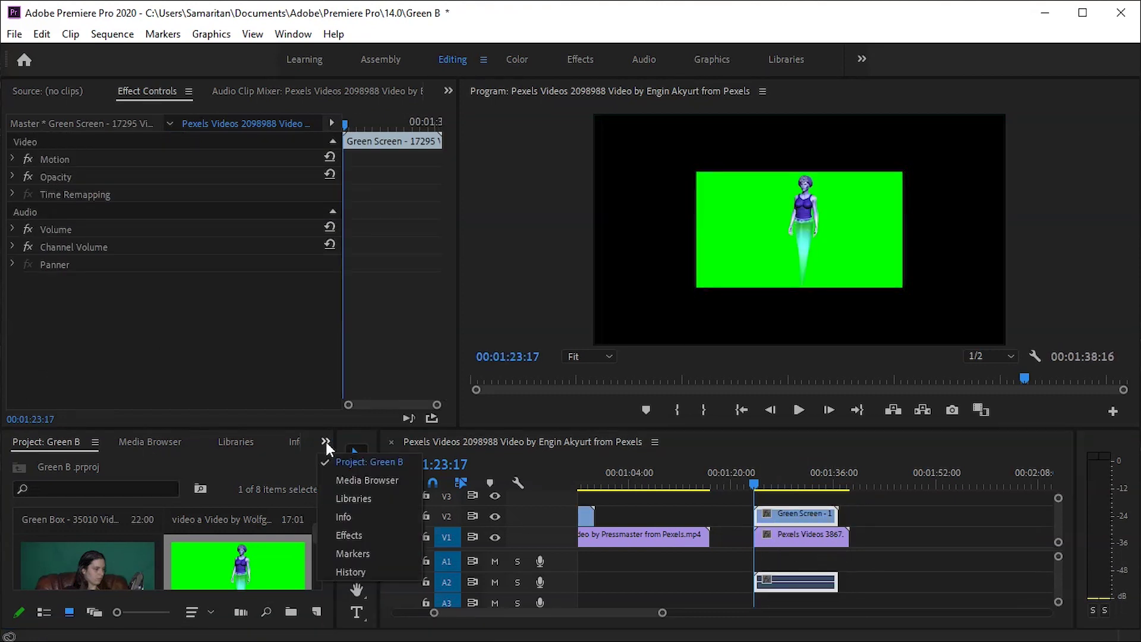
click(358, 540)
scroll(113, 546, down, 3)
scroll(115, 551, down, 1)
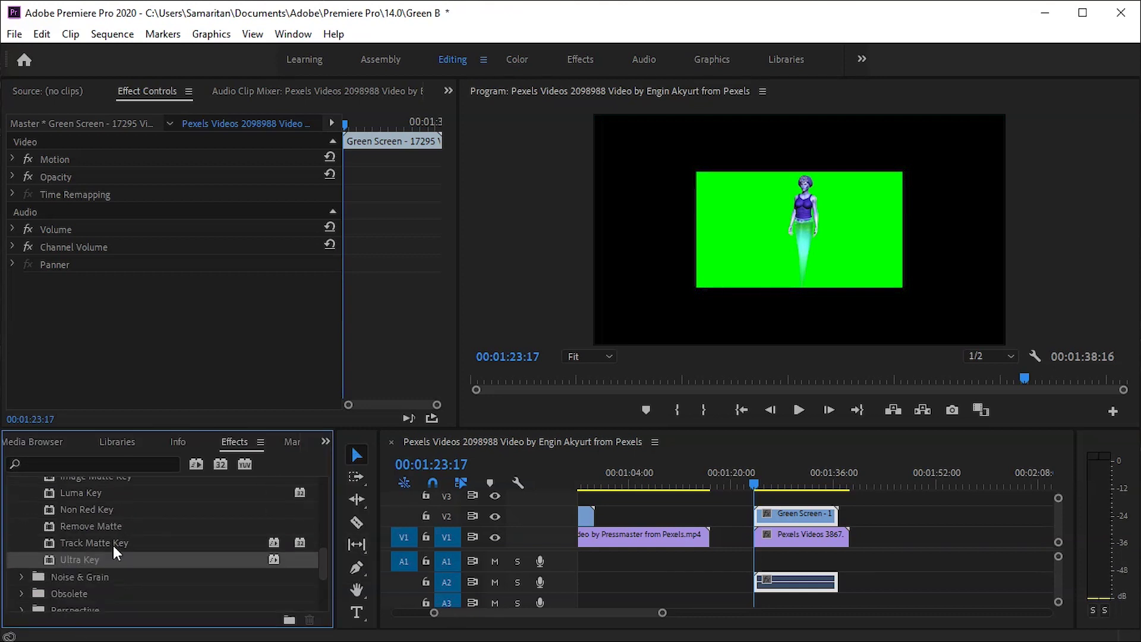
drag(96, 561, 770, 516)
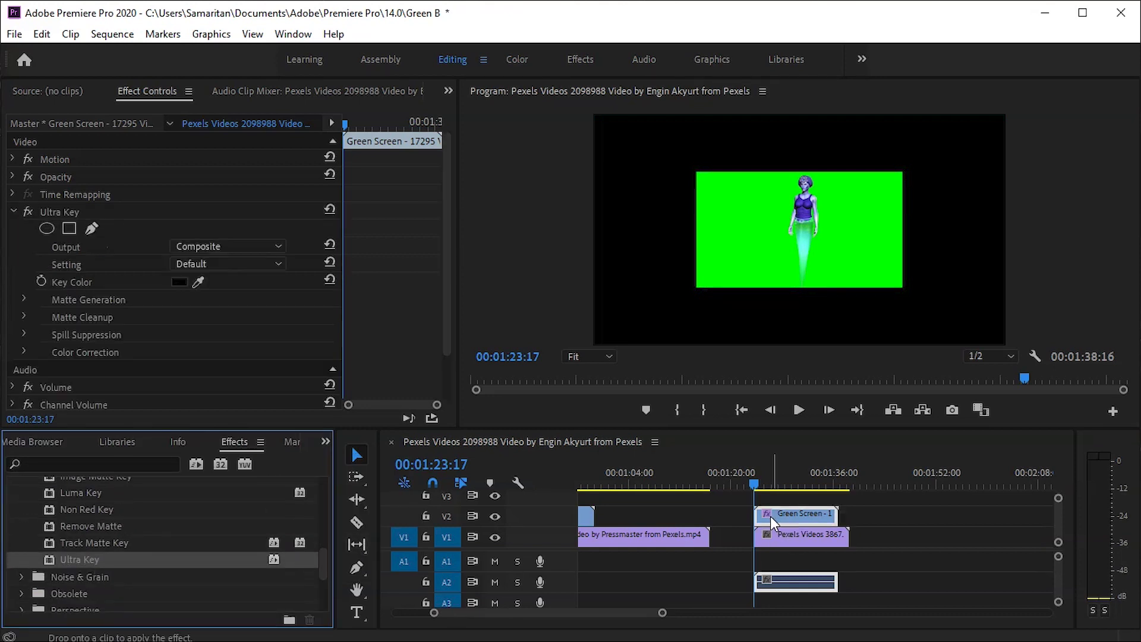
click(198, 281)
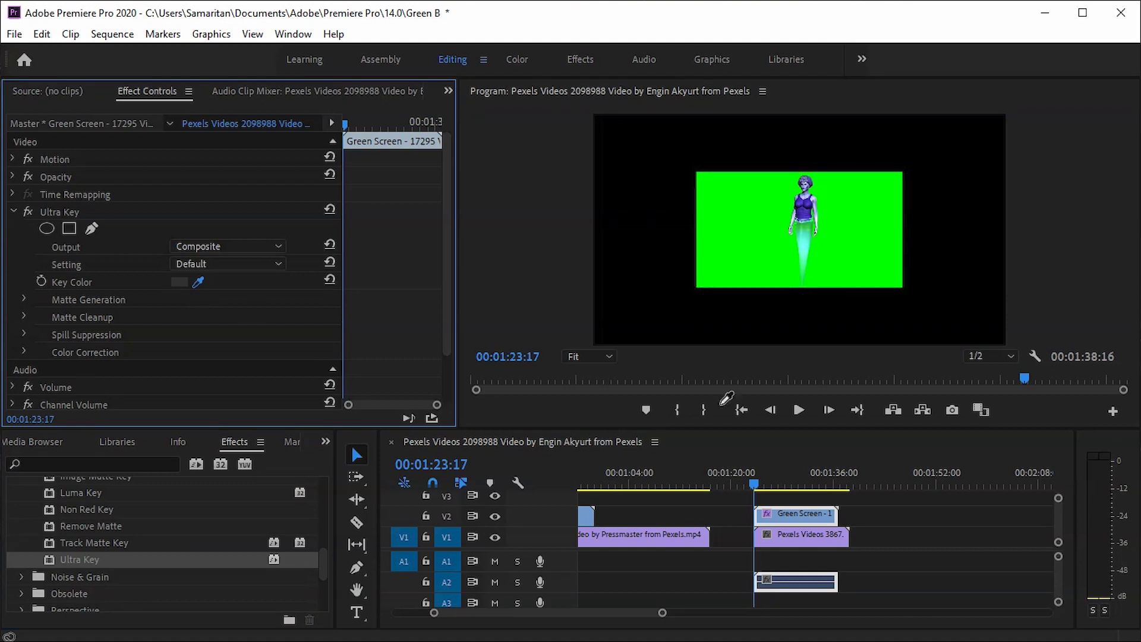
click(751, 243)
key(space)
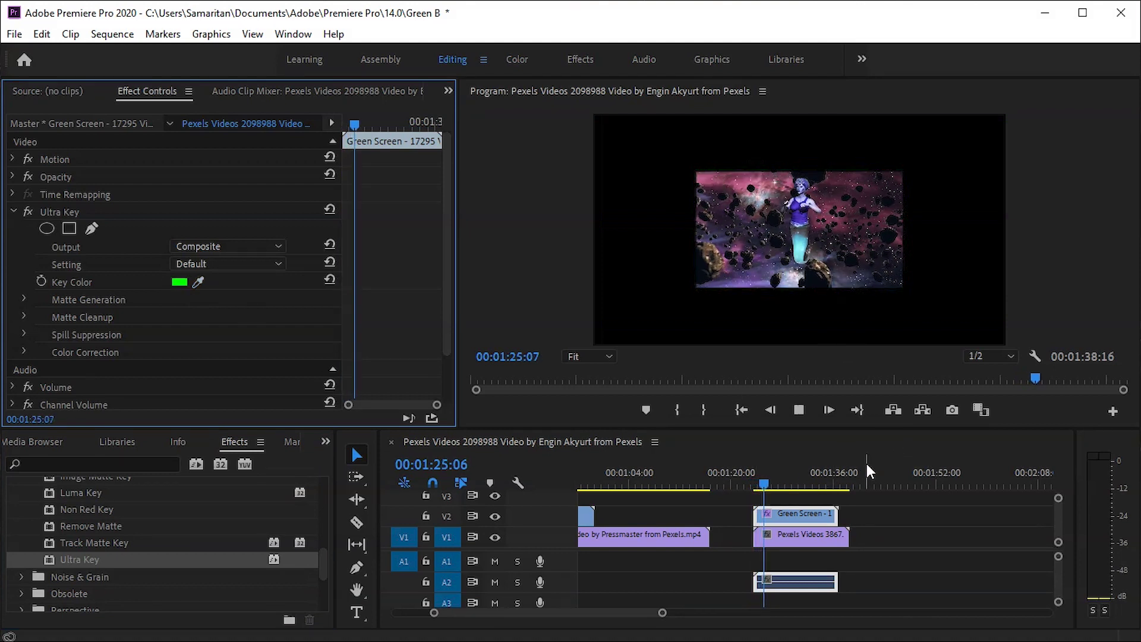
right_click(715, 237)
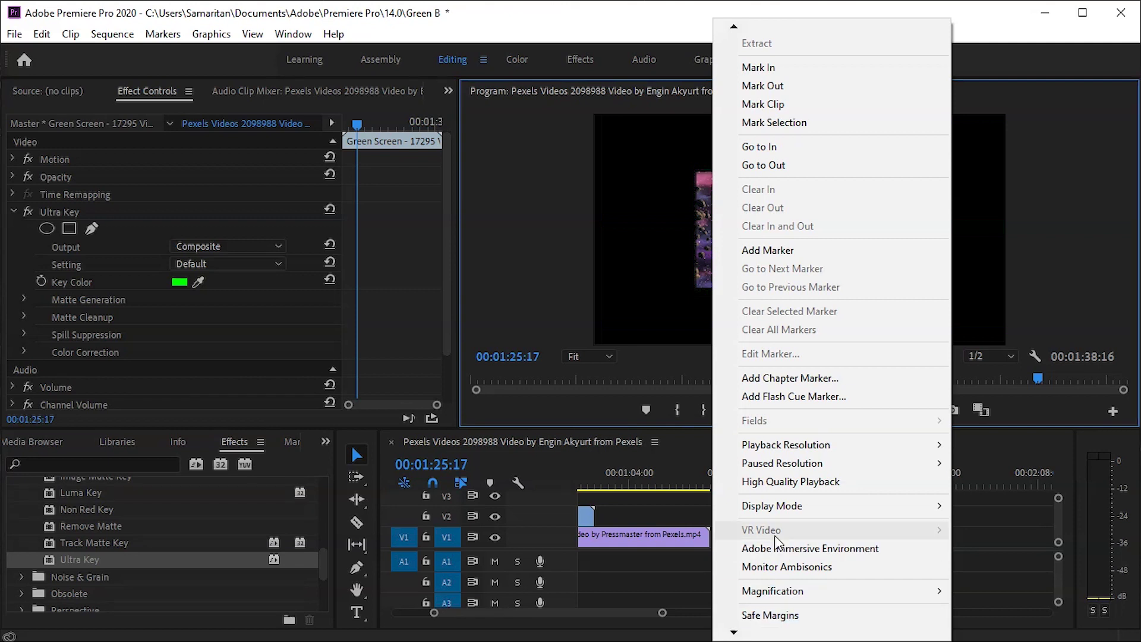
- Scale the selected clips to frame size and play back to check the fit
right_click(775, 541)
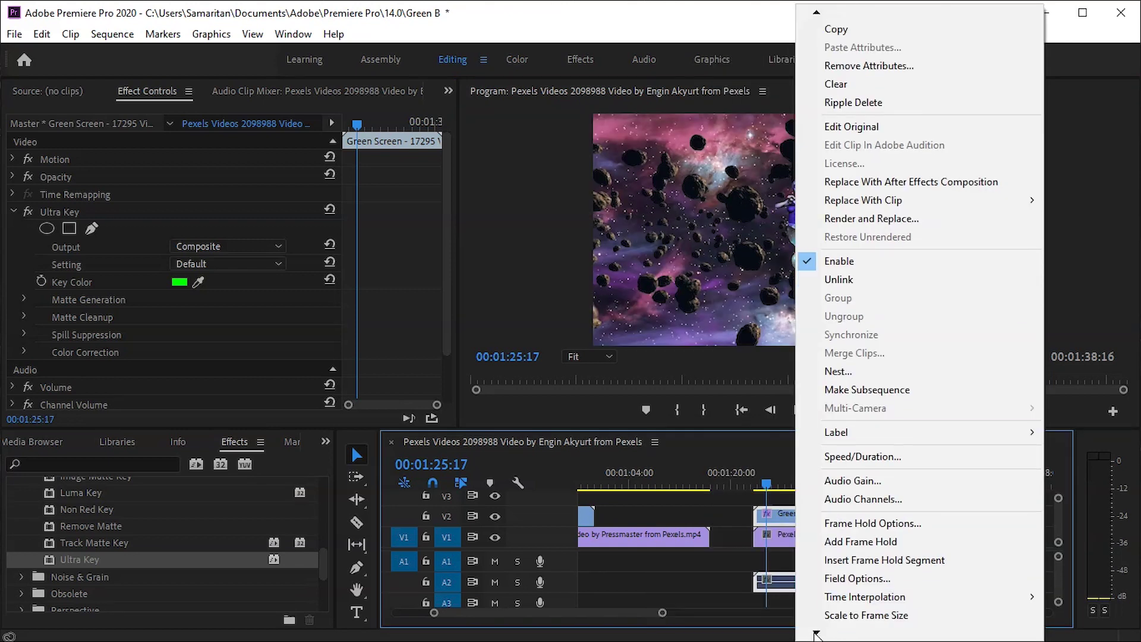
click(856, 615)
key(space)
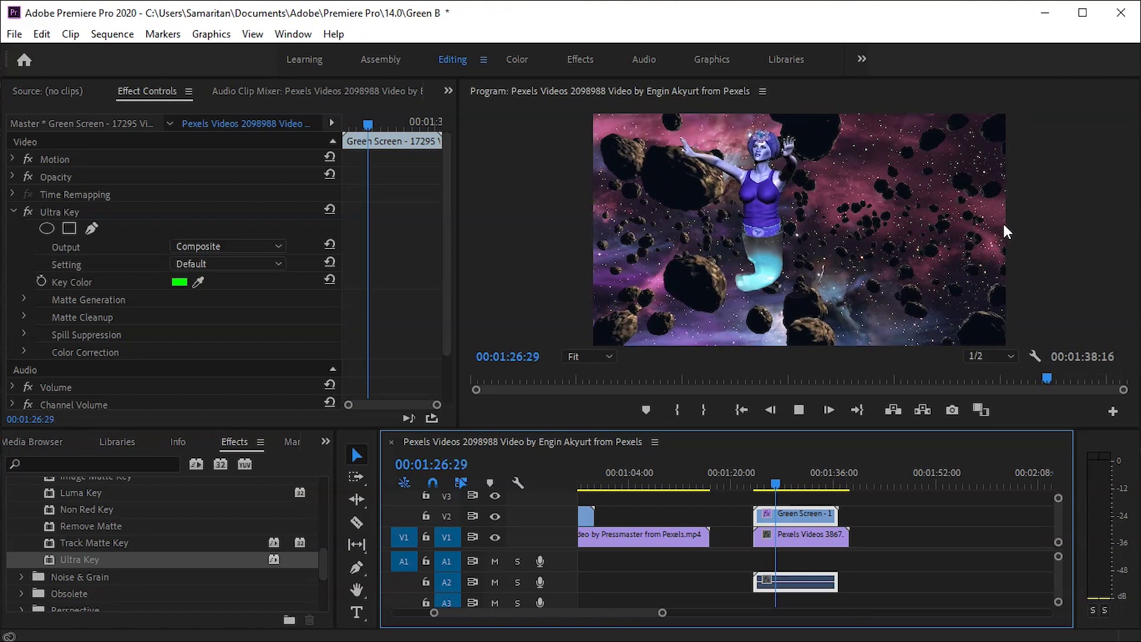
key(space)
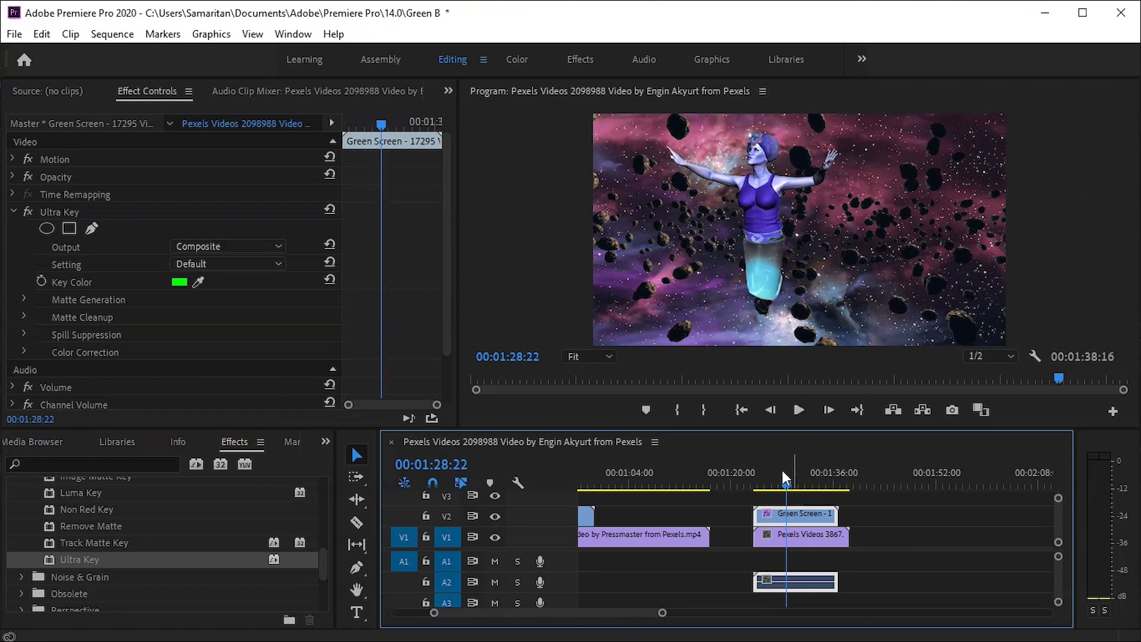
- Replay from about 01:23, then switch Ultra Key Output to Alpha Channel
click(754, 481)
key(space)
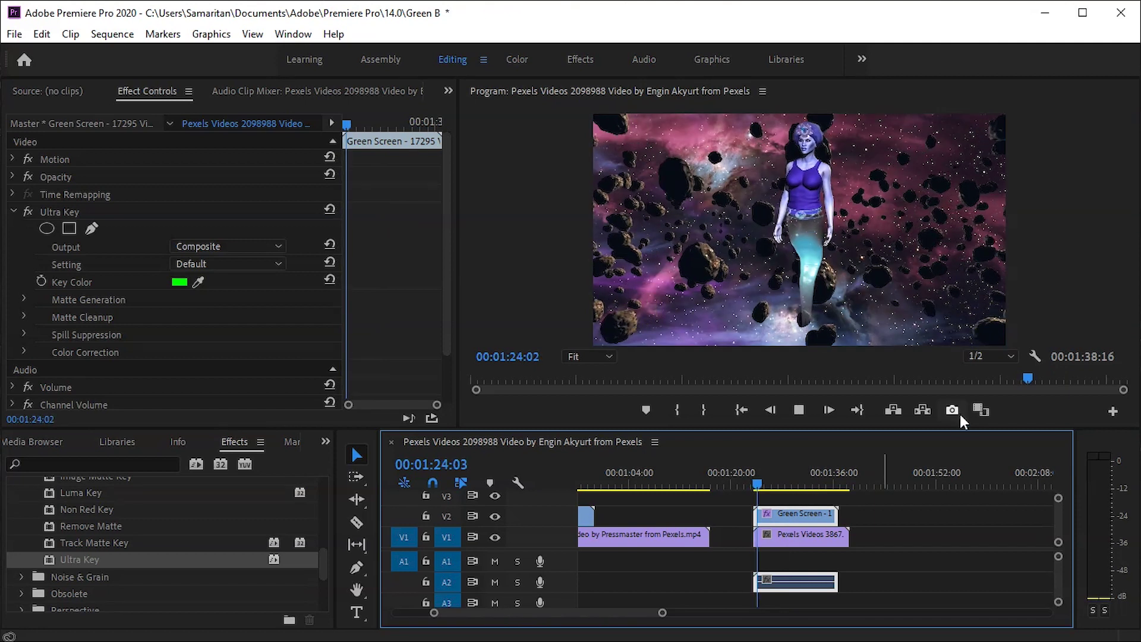
key(space)
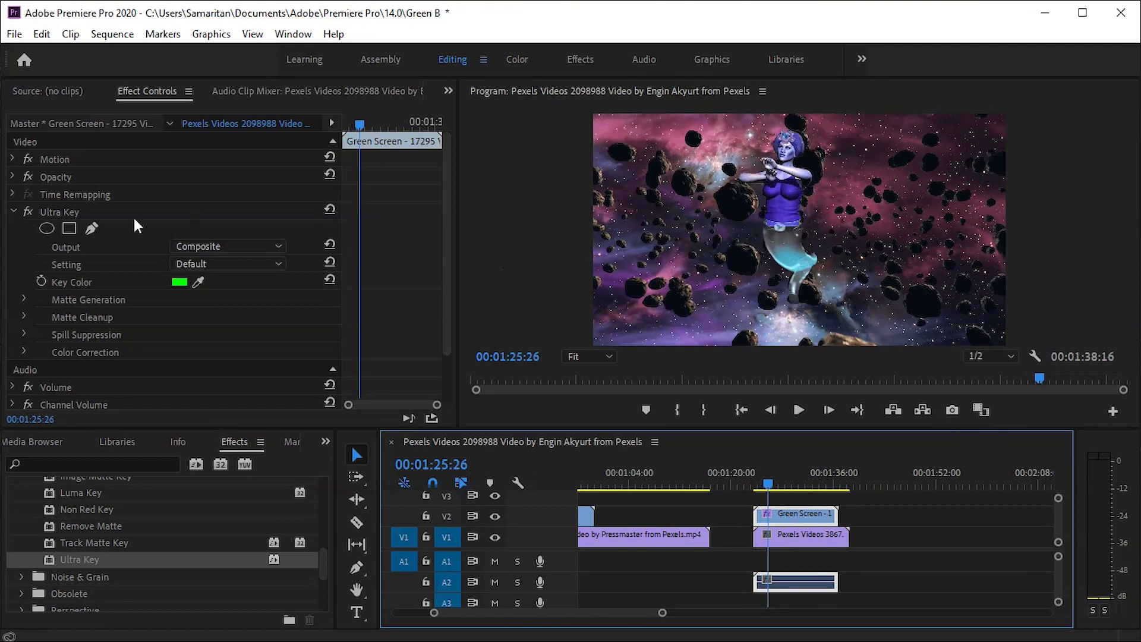
key(space)
key(space)
click(258, 245)
click(241, 275)
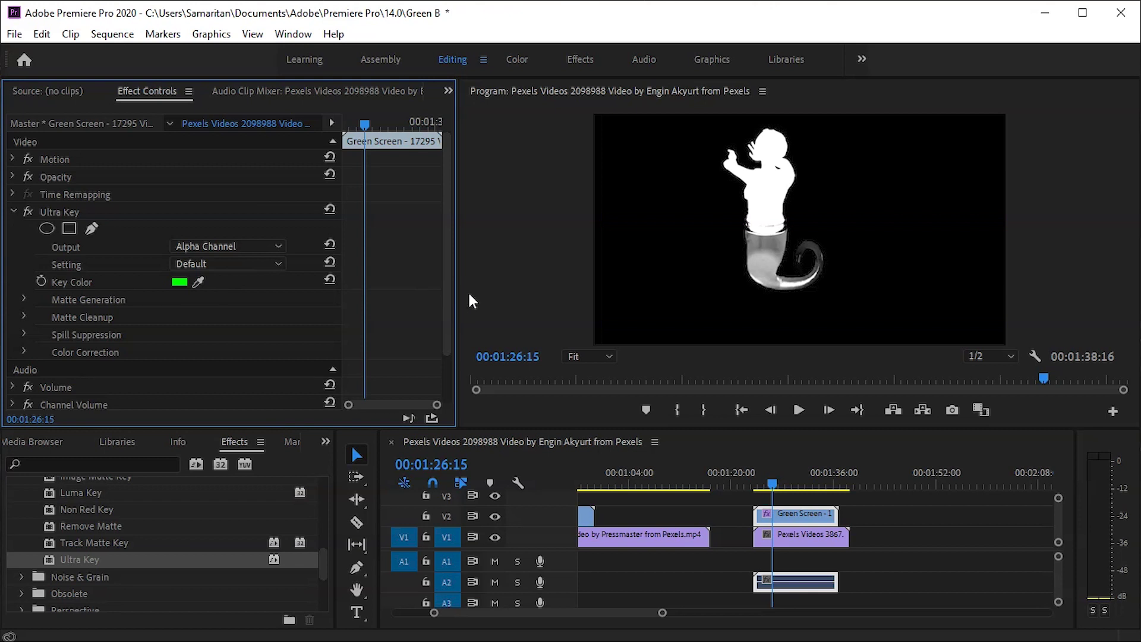
- Play the genie's alpha matte, return Ultra Key Output to Composite, and replay from 01:24:22
key(space)
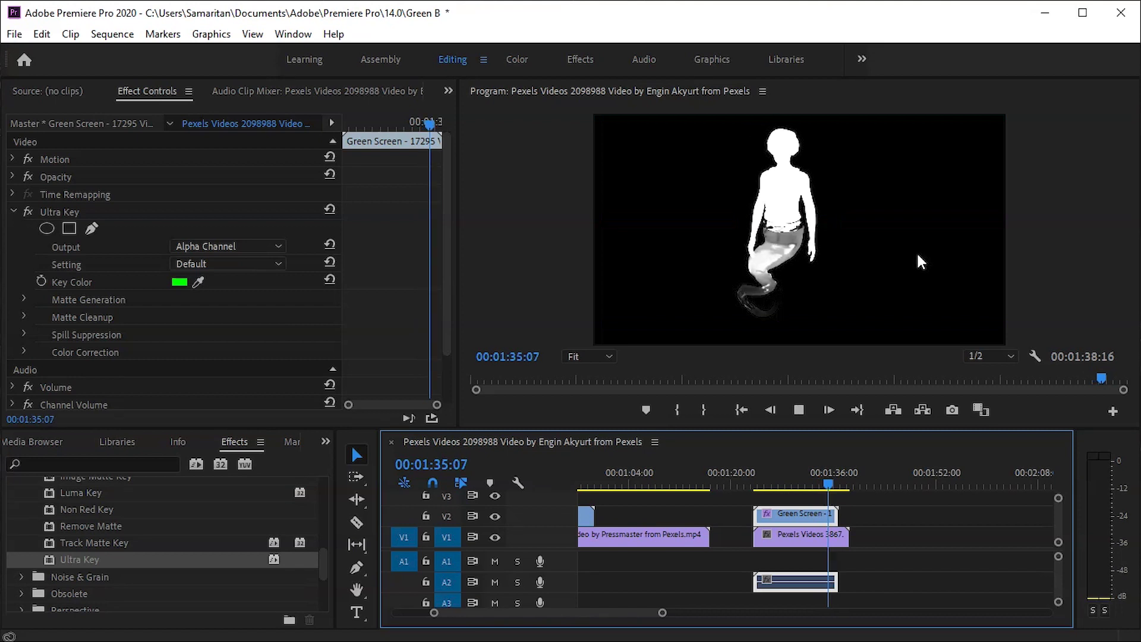
key(space)
click(199, 249)
click(211, 262)
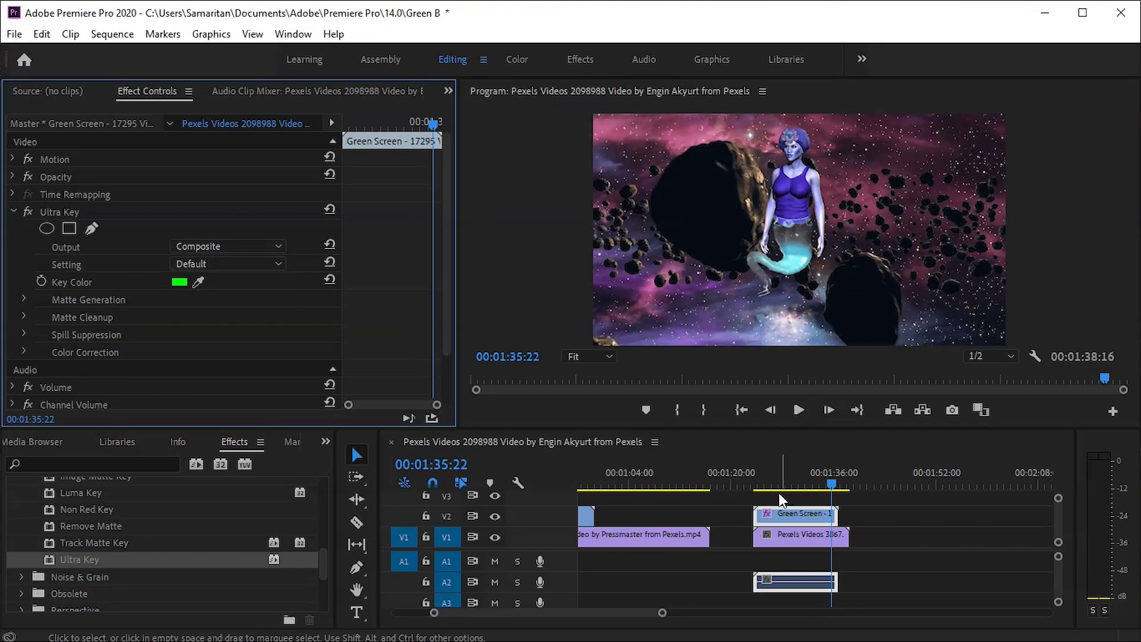
click(763, 481)
key(space)
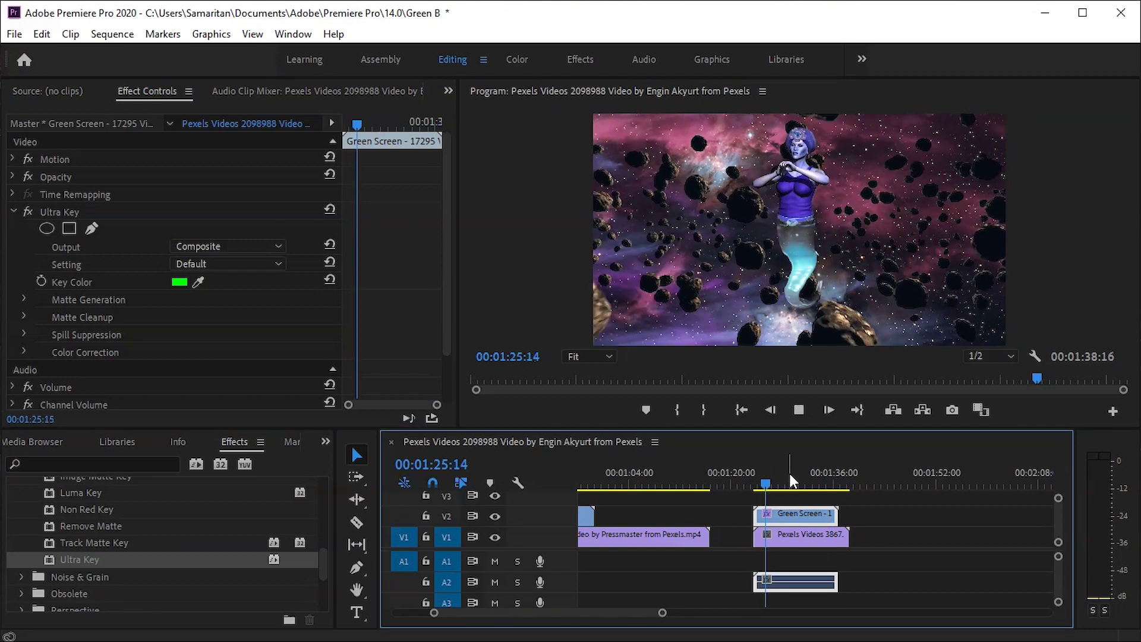
- Set Ultra Key Color Correction to Saturation 61, Hue 47 and Luminance 110 at 01:25:15
scroll(23, 302, down, 2)
click(22, 302)
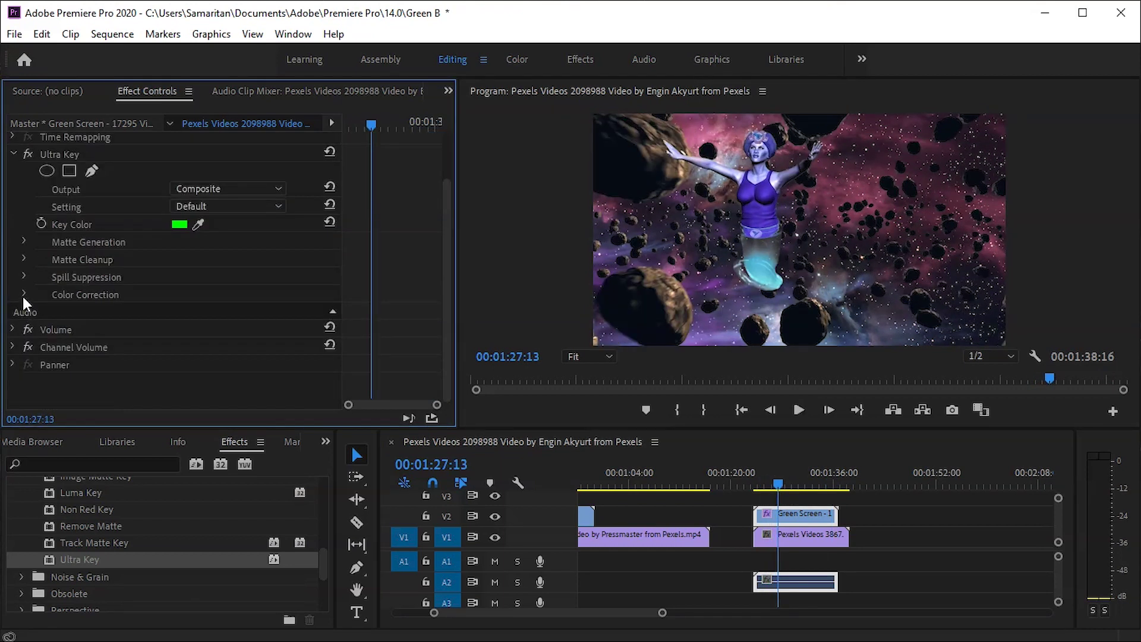
click(23, 294)
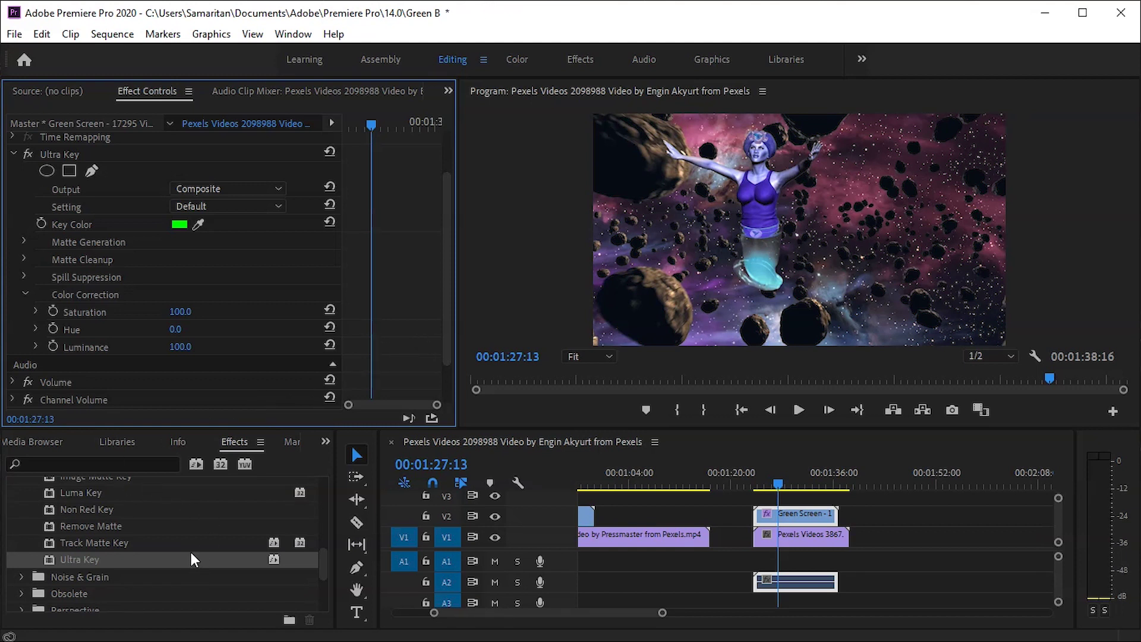
scroll(189, 524, up, 2)
scroll(189, 524, up, 4)
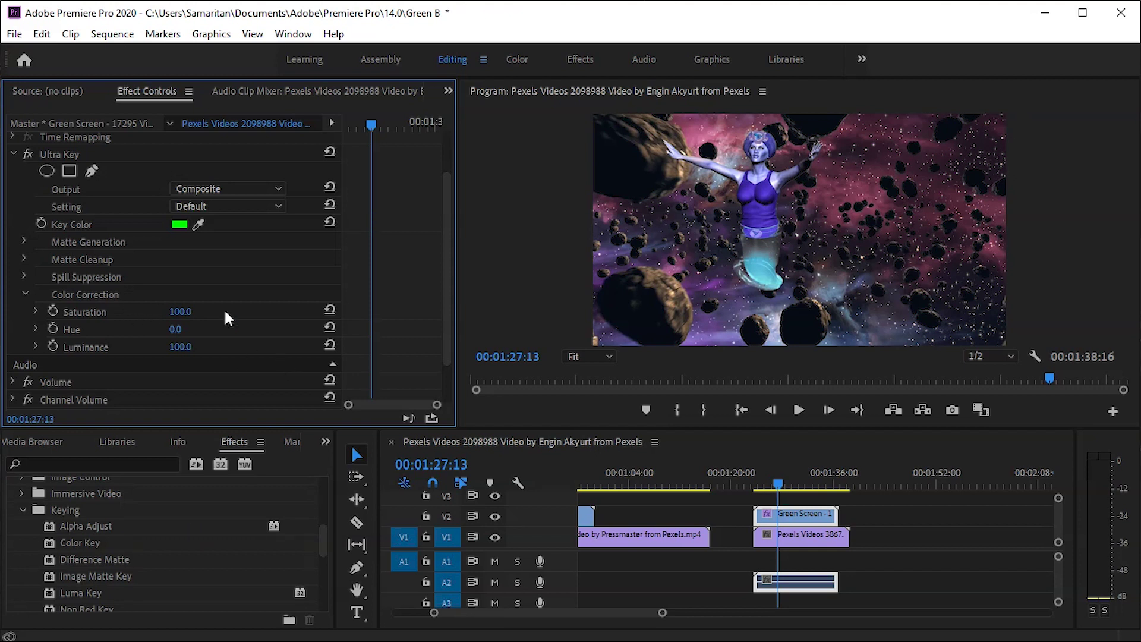
click(766, 484)
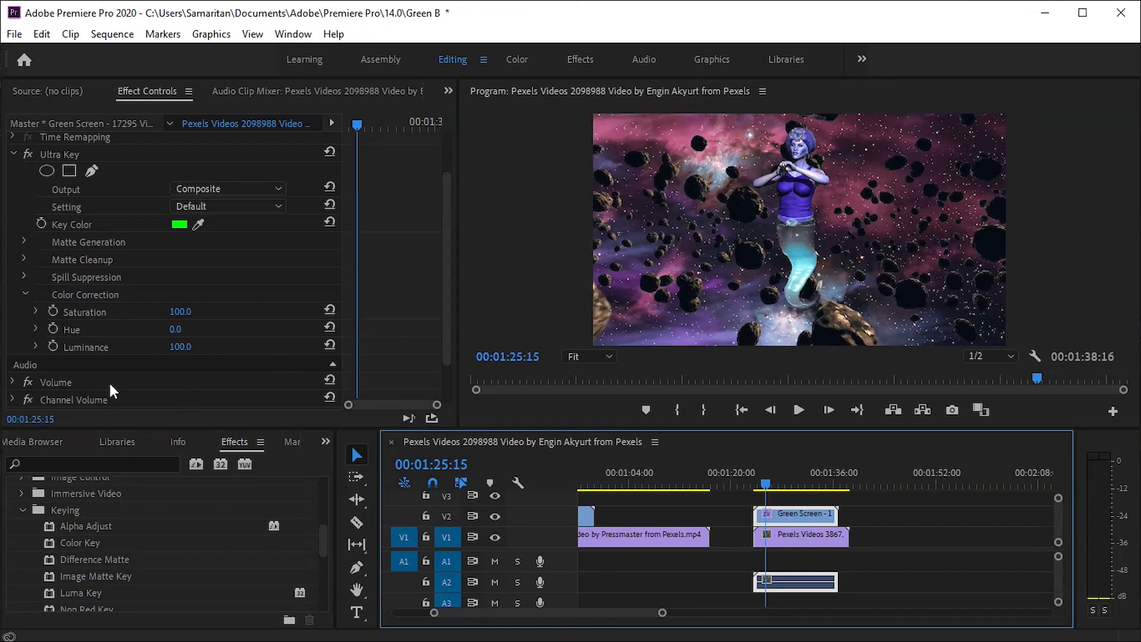
drag(183, 319, 174, 319)
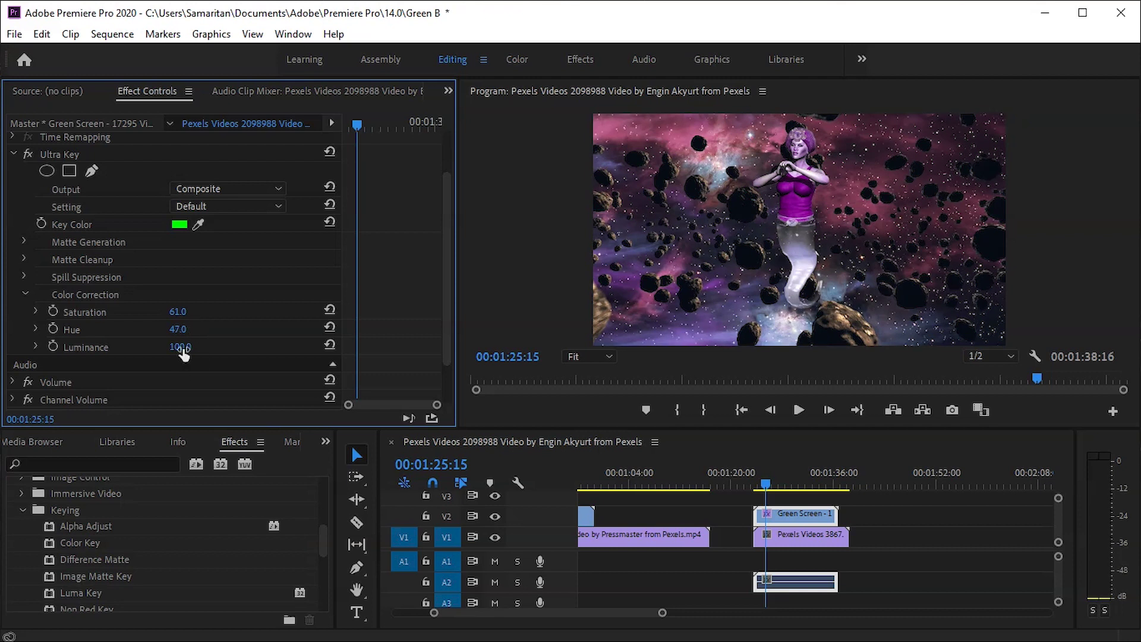
drag(180, 346, 184, 346)
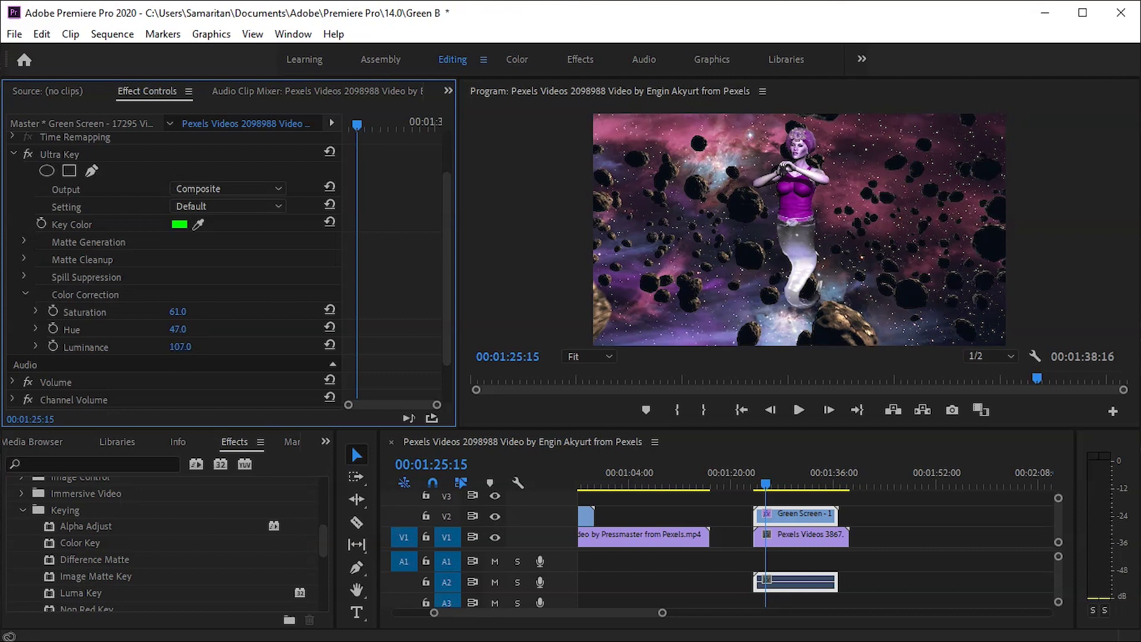
- Play the colour-corrected composite from about 01:23 and maximize the Program monitor
click(755, 484)
key(space)
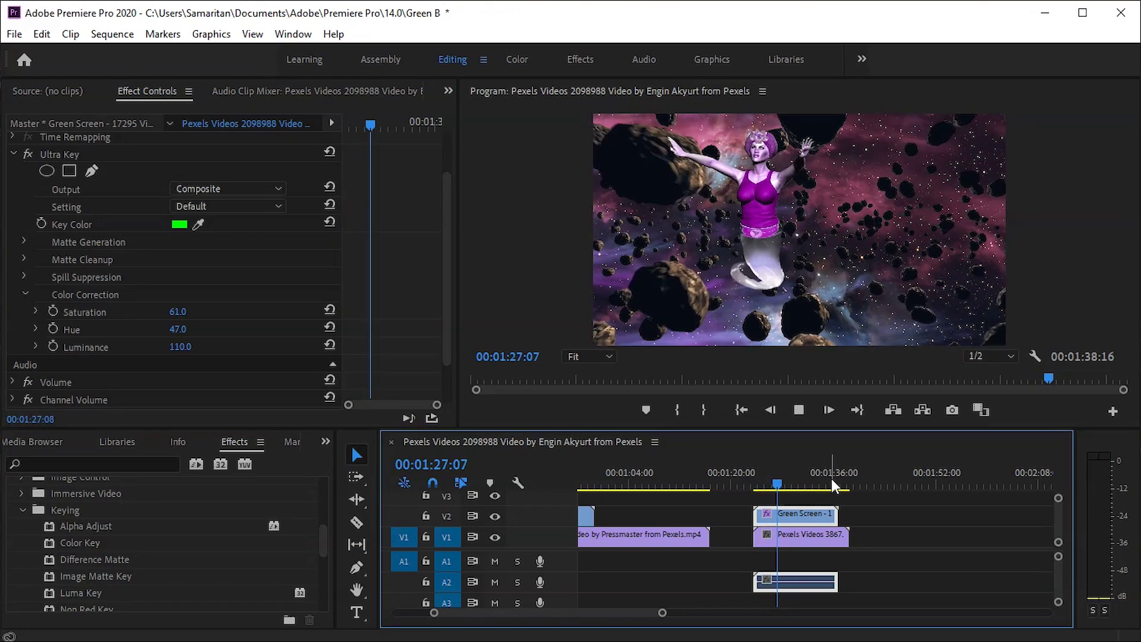
key(grave)
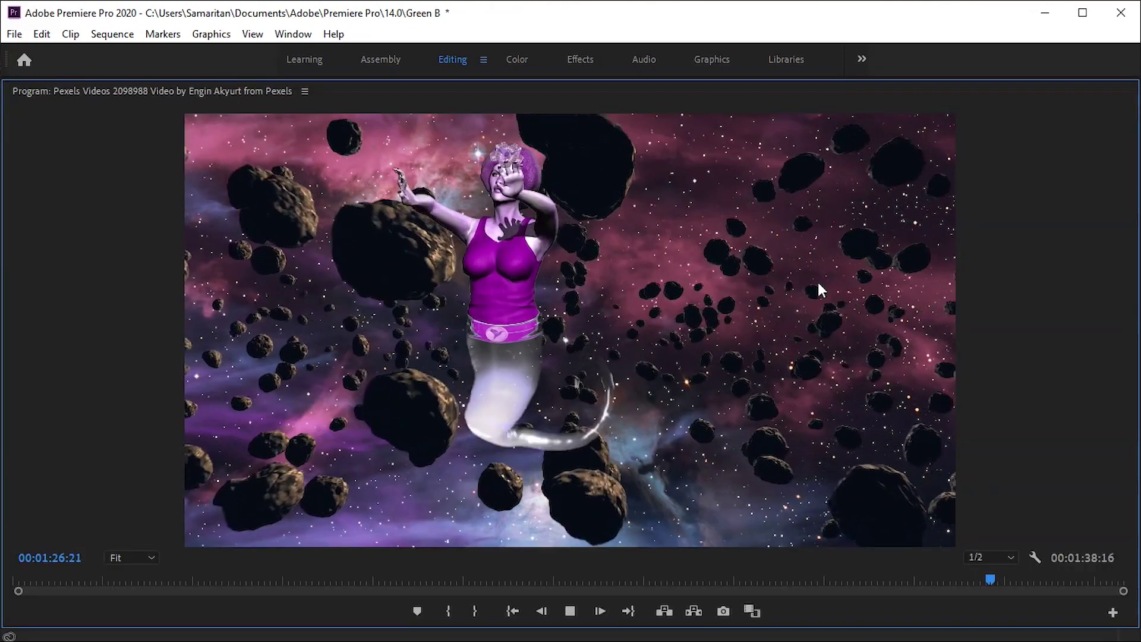